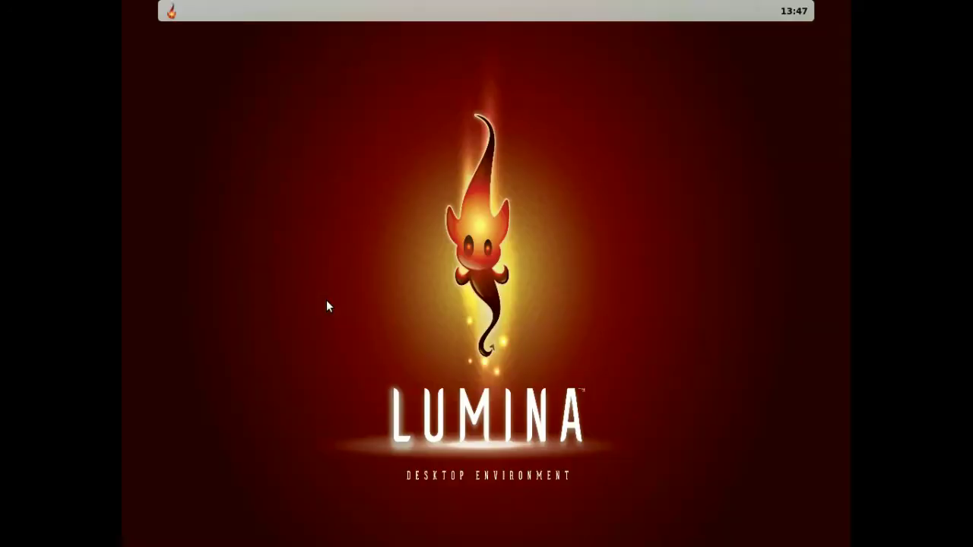
Step: Look through the desktop menu and the log-out options, cancelling without logging out
right_click(255, 109)
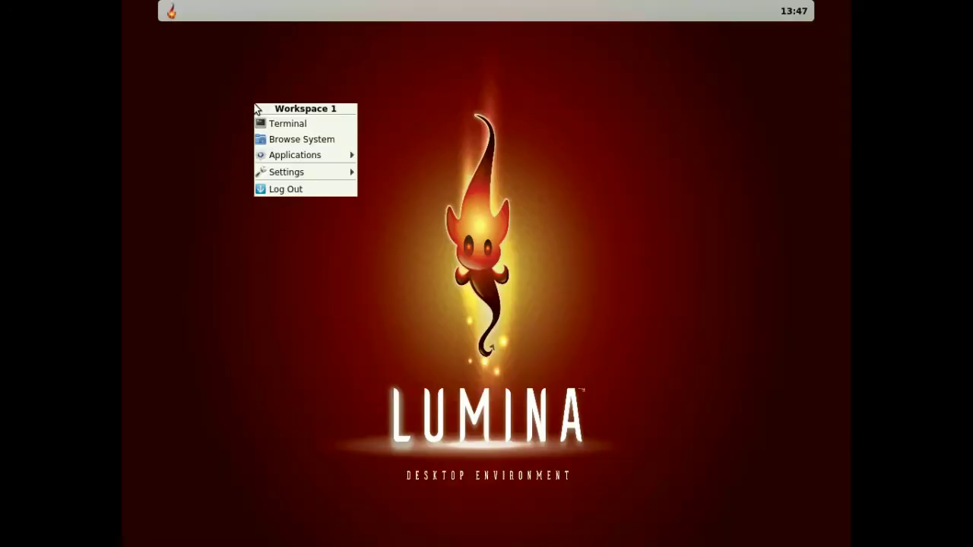
mouse_move(290, 176)
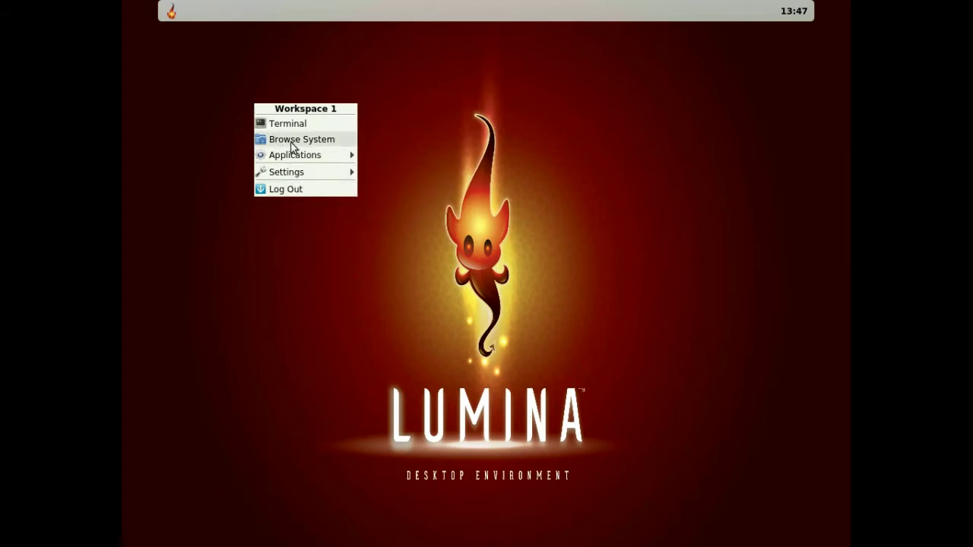
click(193, 133)
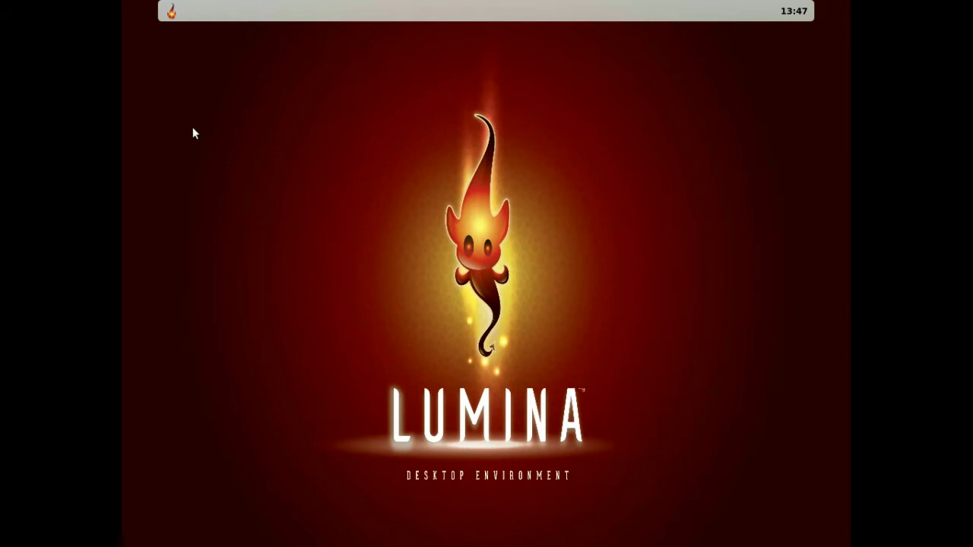
right_click(382, 123)
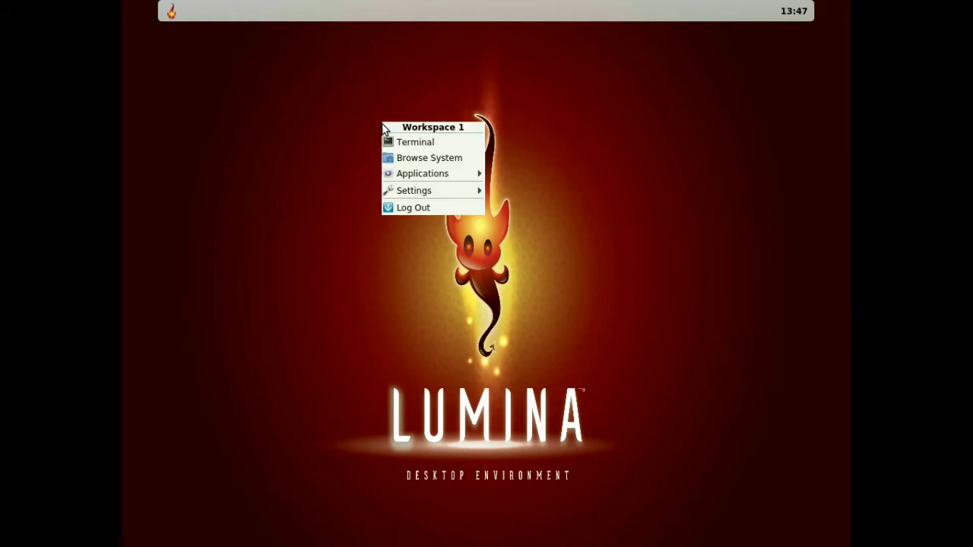
click(413, 209)
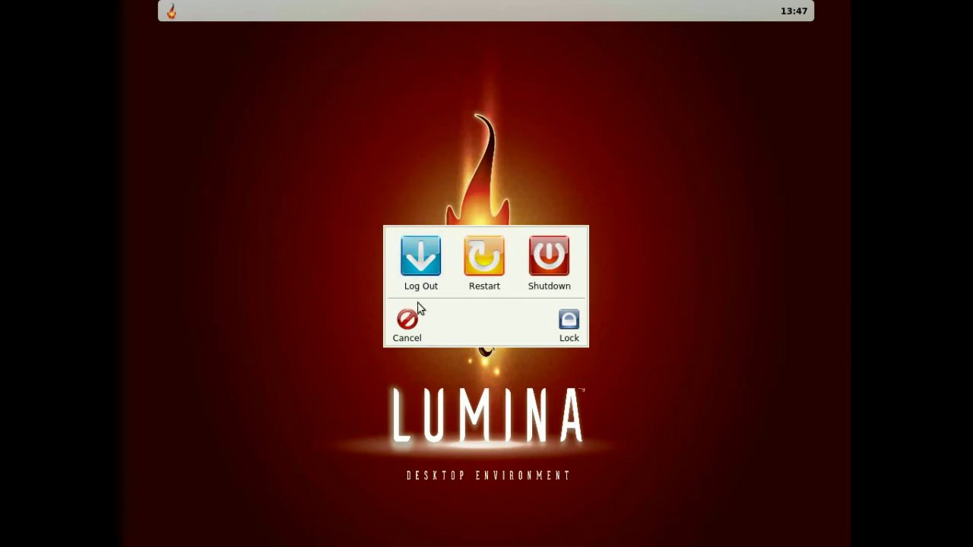
click(398, 329)
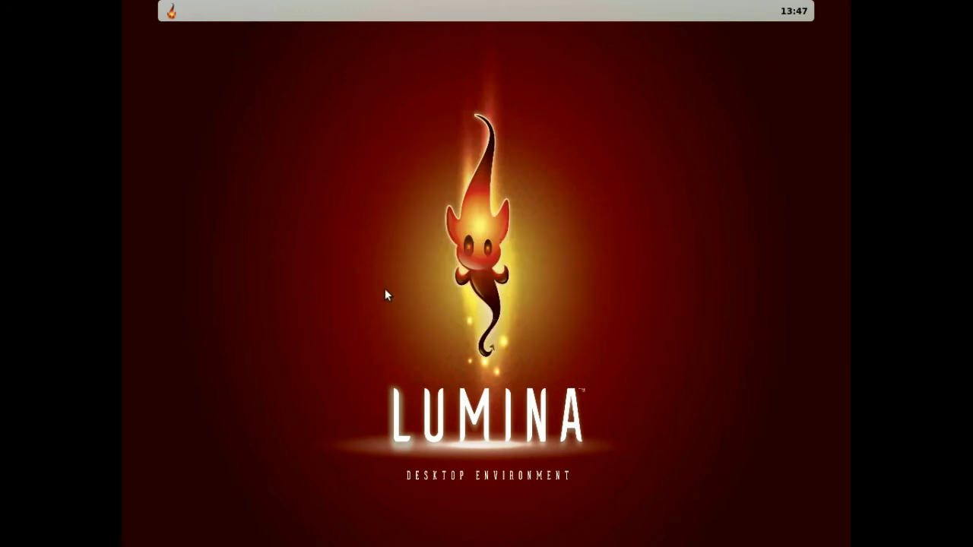
Step: View the About Lumina information and close it
right_click(286, 118)
mouse_move(325, 189)
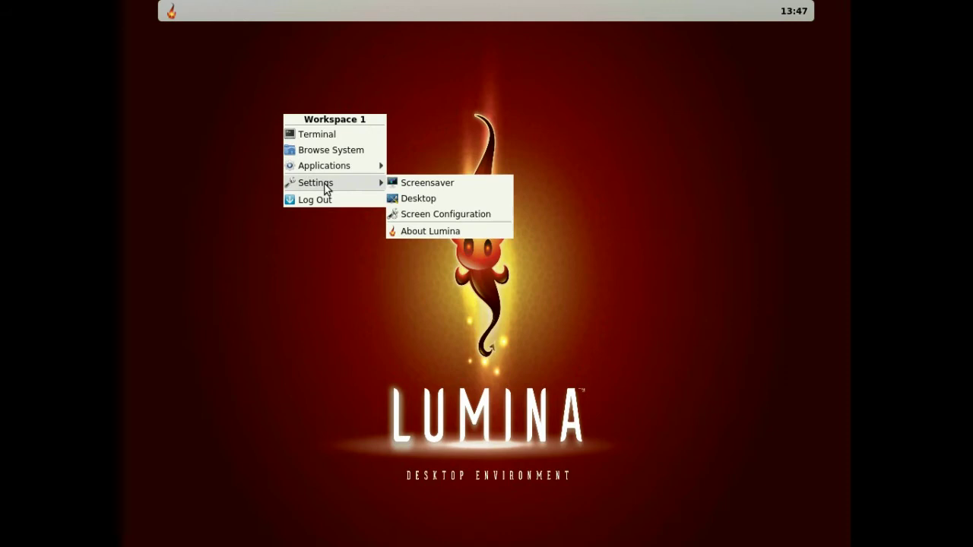
click(441, 233)
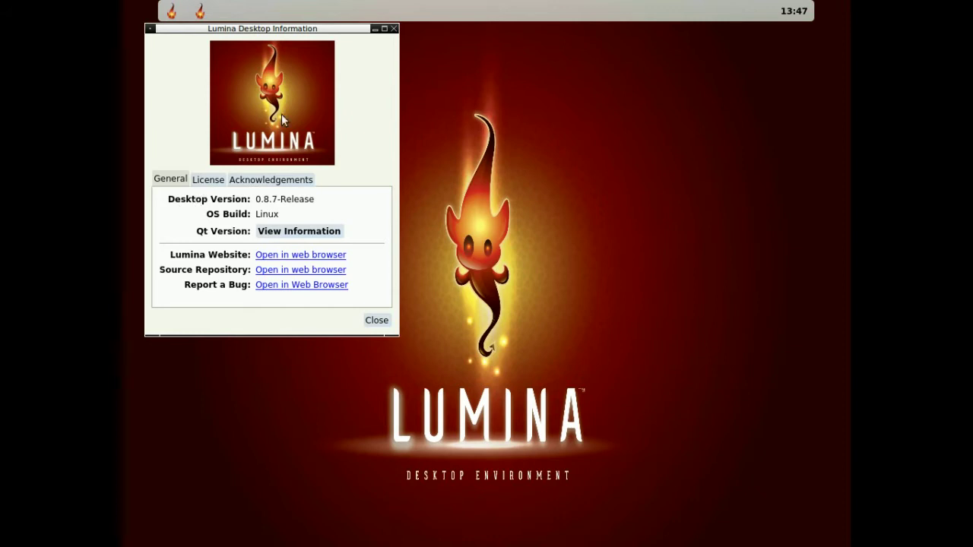
click(394, 29)
Step: Check the Screen Configuration settings for the connected monitor and close them
right_click(380, 64)
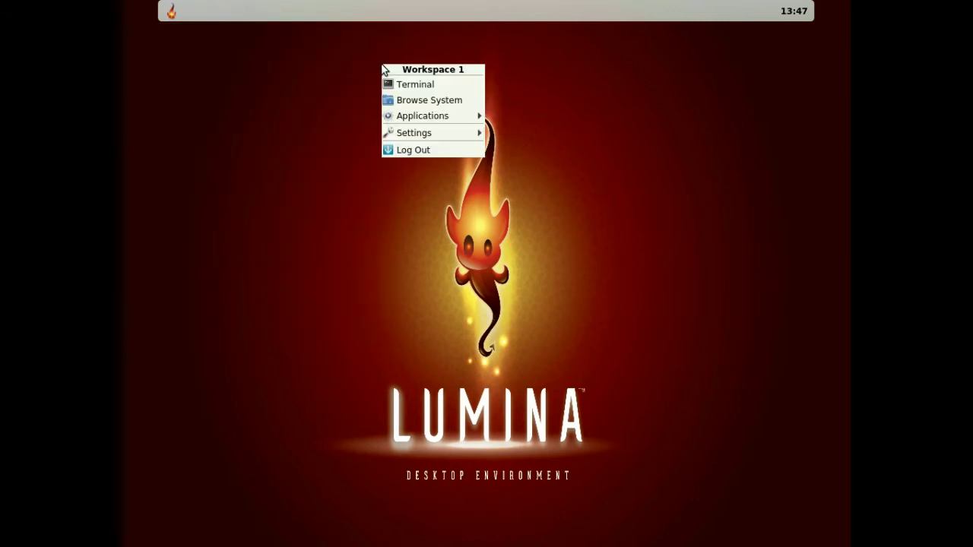
mouse_move(408, 132)
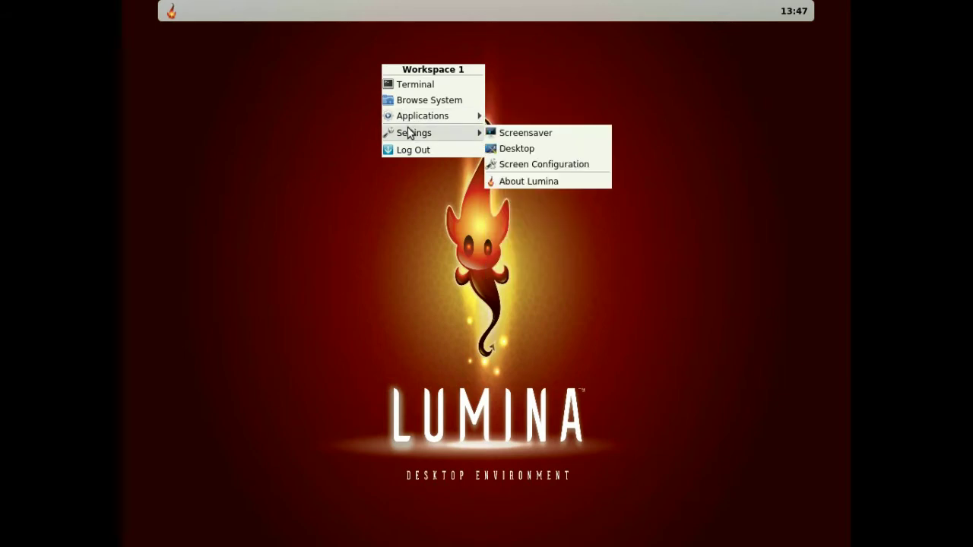
click(509, 164)
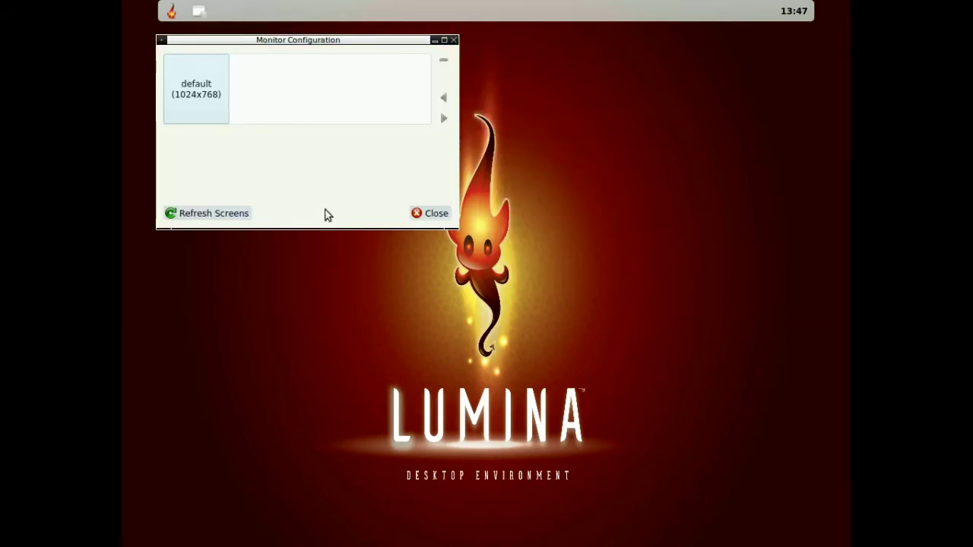
click(430, 214)
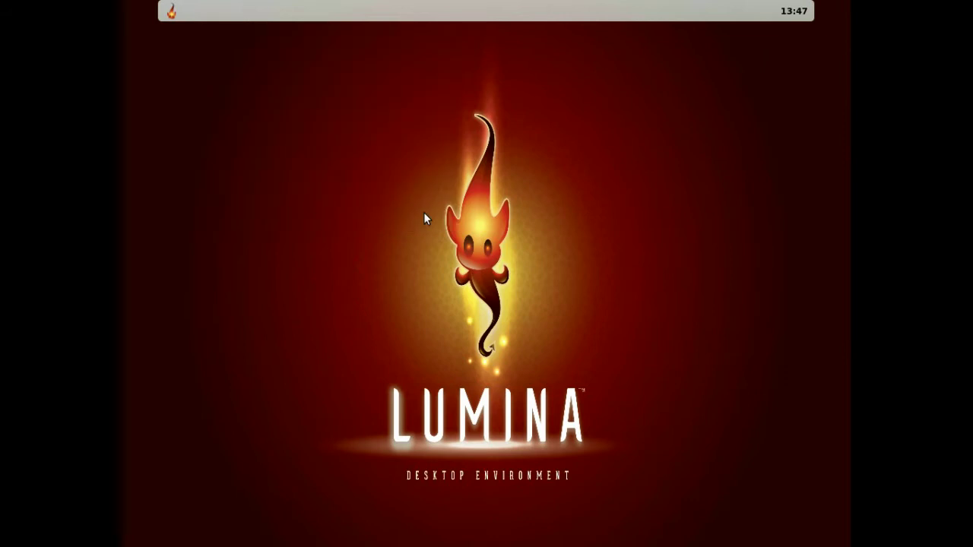
Step: Open the Desktop settings from the desktop's context menu
right_click(329, 144)
mouse_move(362, 194)
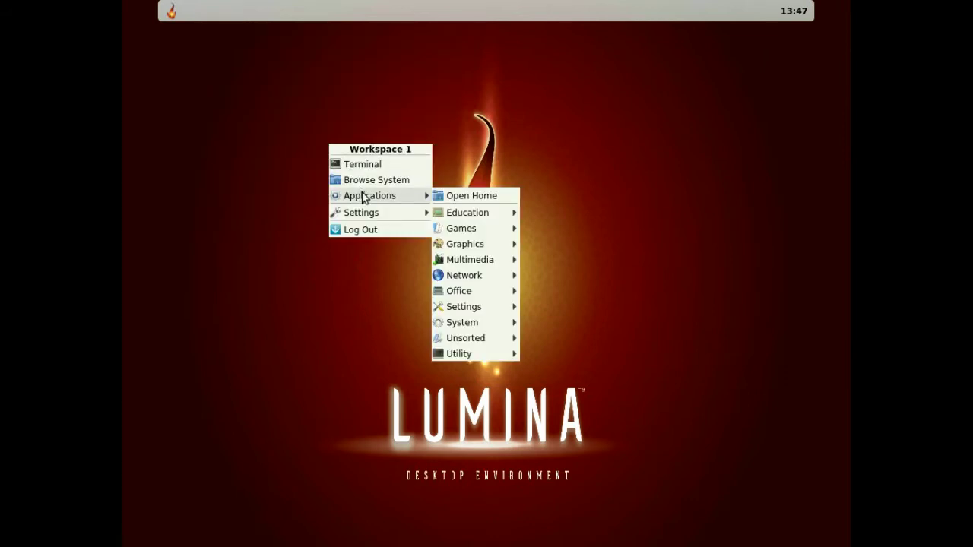
mouse_move(365, 213)
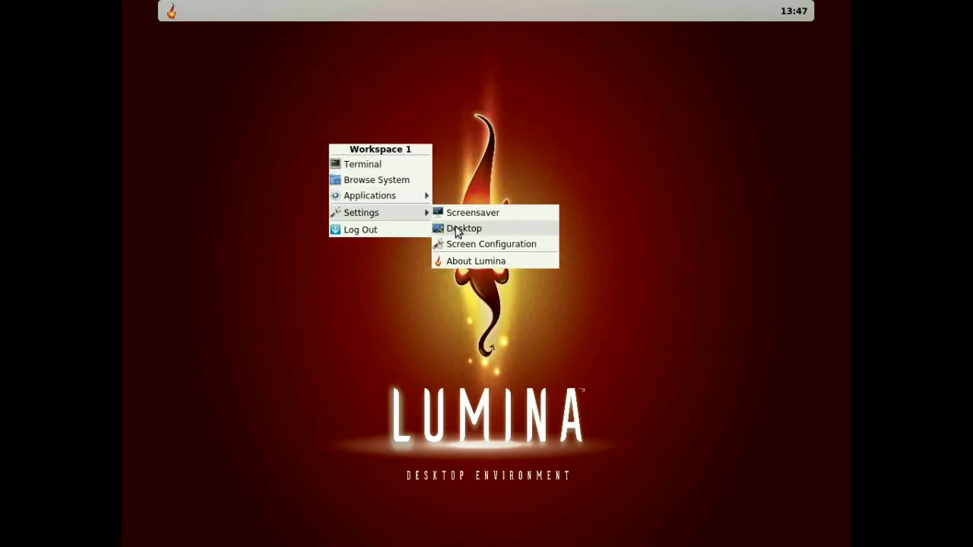
click(459, 230)
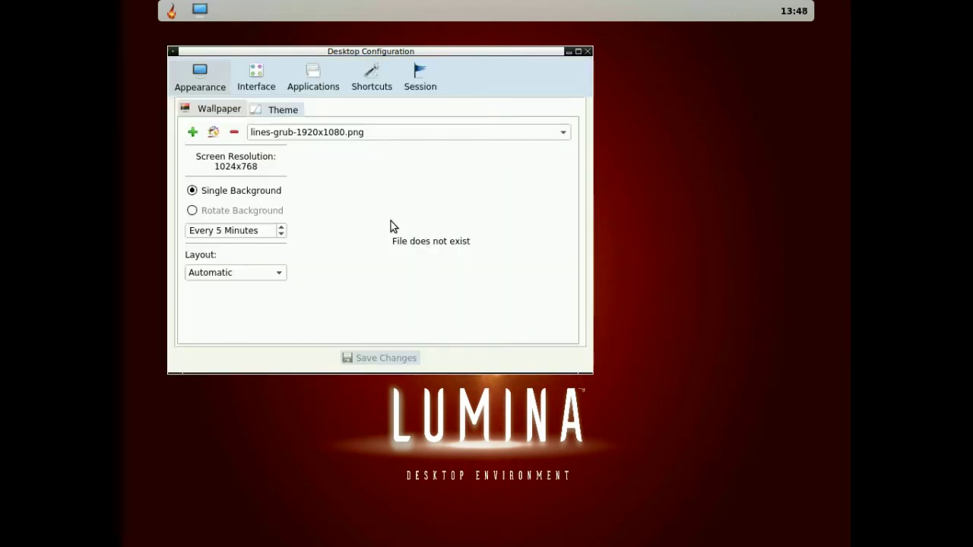
Step: Review the theme options, the Quick-Access Menu and the location, appearance and plugin settings of Panel 1
click(284, 111)
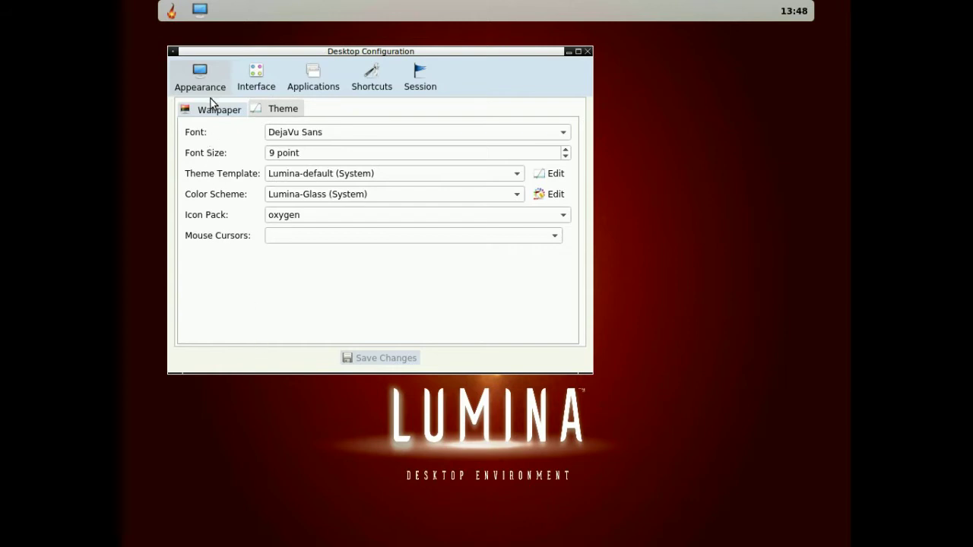
click(242, 81)
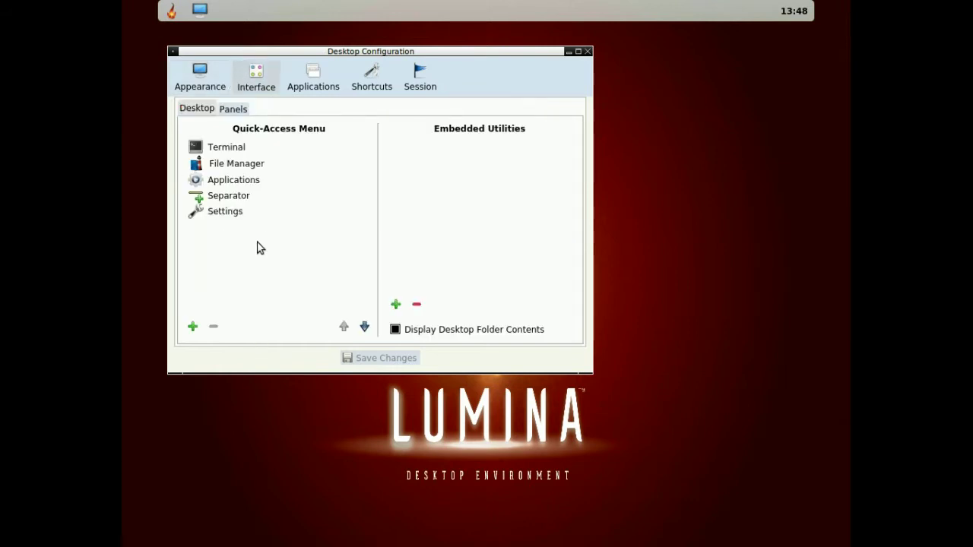
click(234, 111)
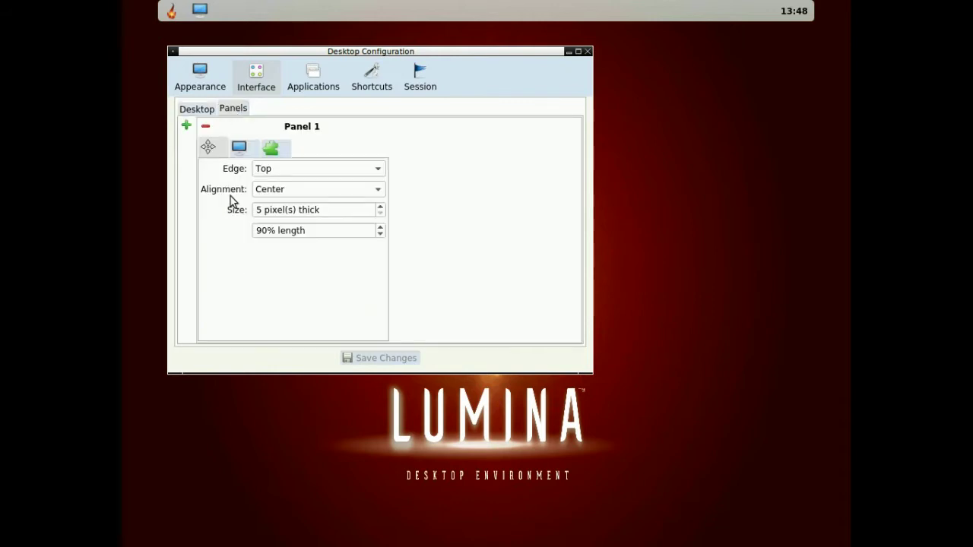
click(239, 148)
click(275, 149)
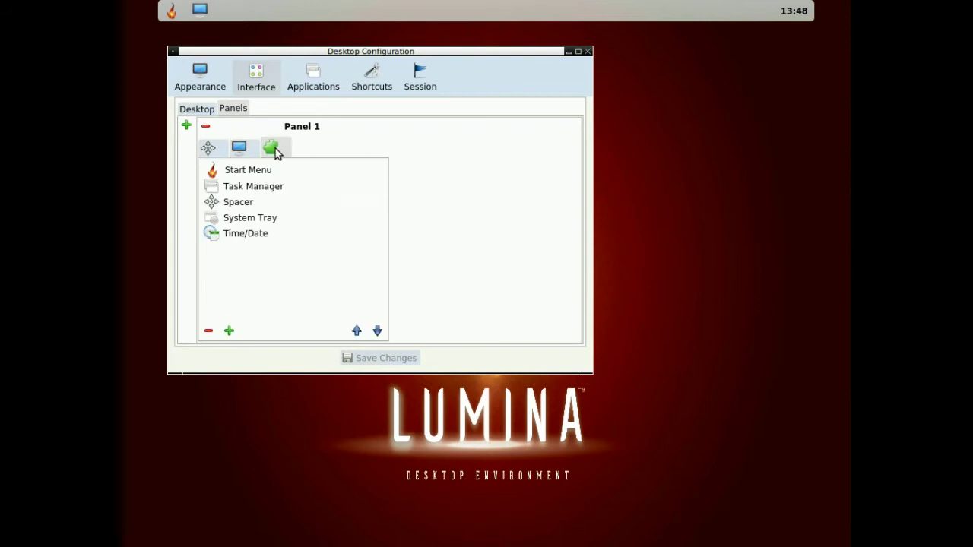
click(207, 149)
Step: Add the System Monitor plugin to the desktop's Embedded Utilities
click(197, 110)
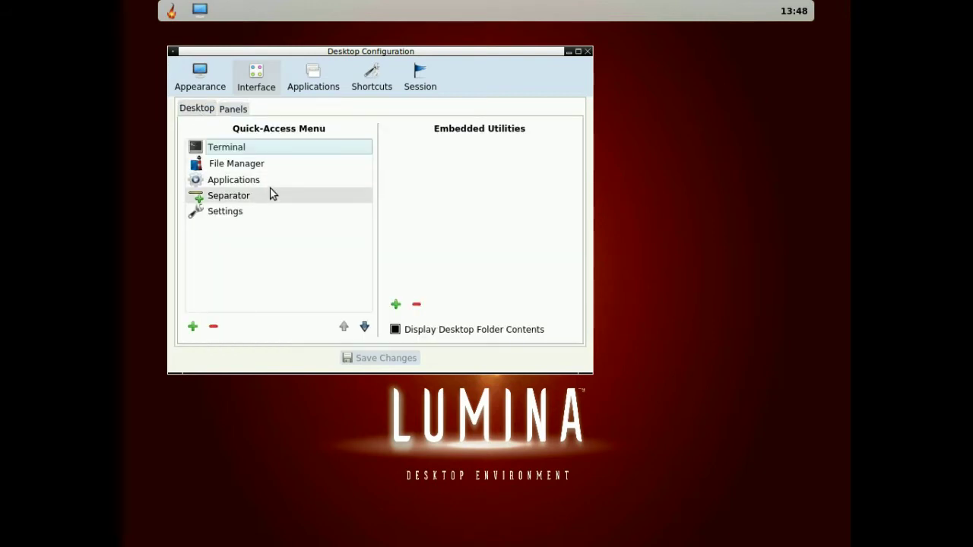
click(397, 306)
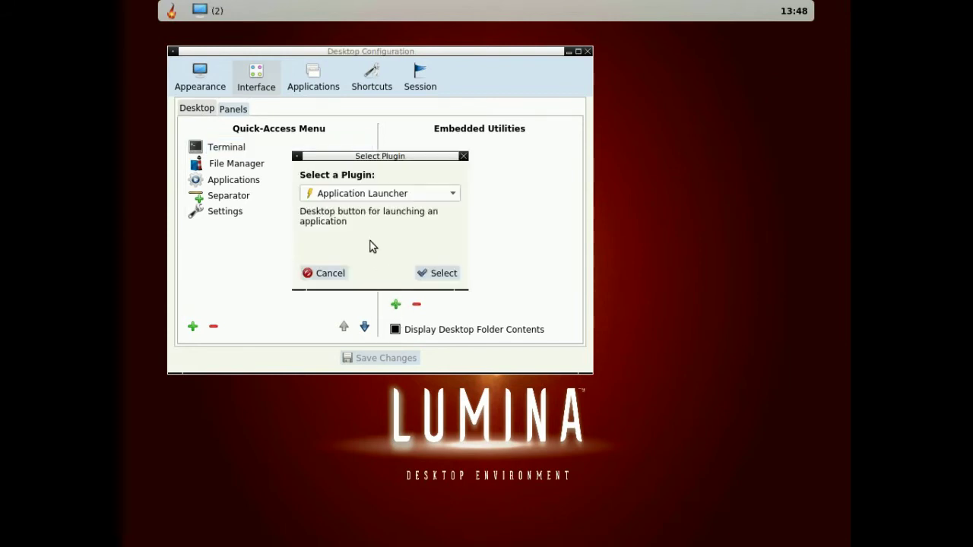
click(368, 196)
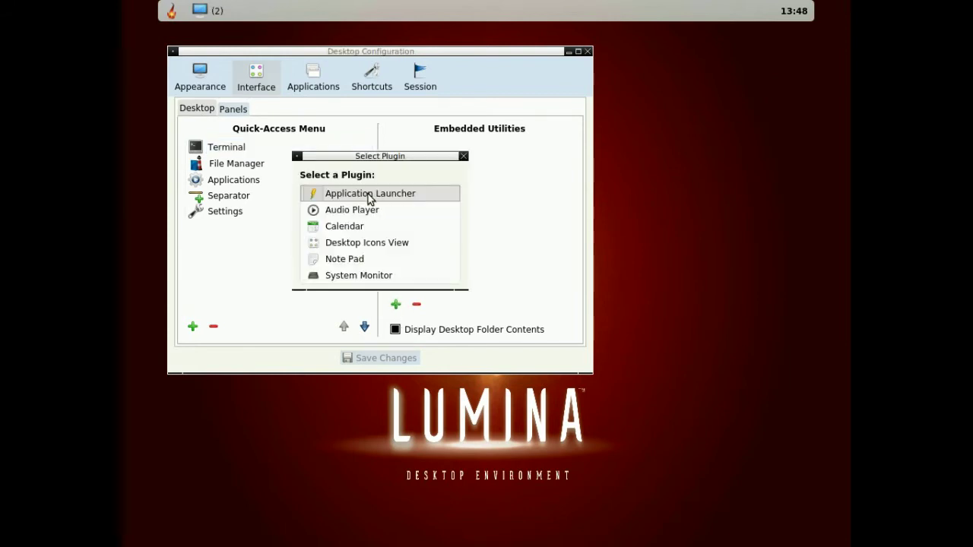
click(384, 282)
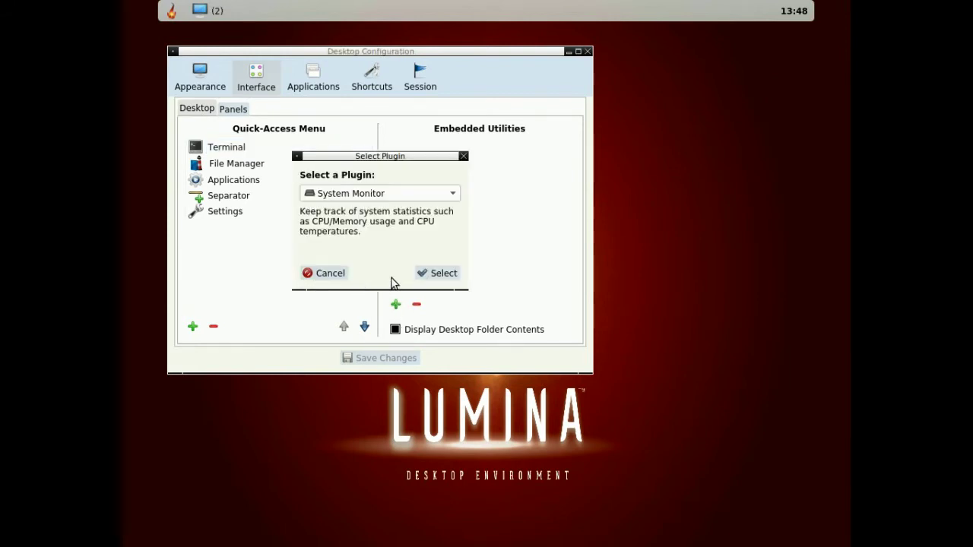
click(426, 276)
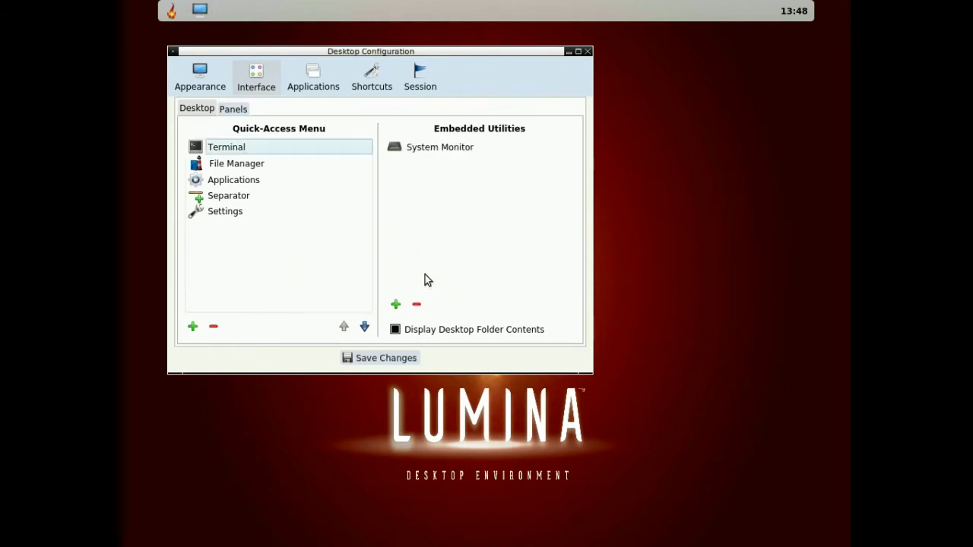
Step: Add the Calendar plugin to the desktop's Embedded Utilities and save the configuration changes
click(396, 304)
click(390, 194)
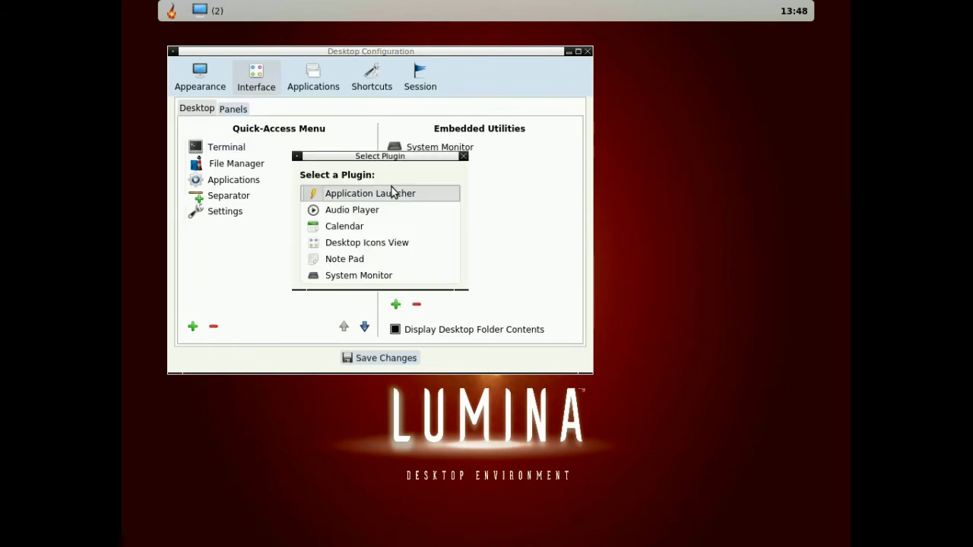
click(381, 226)
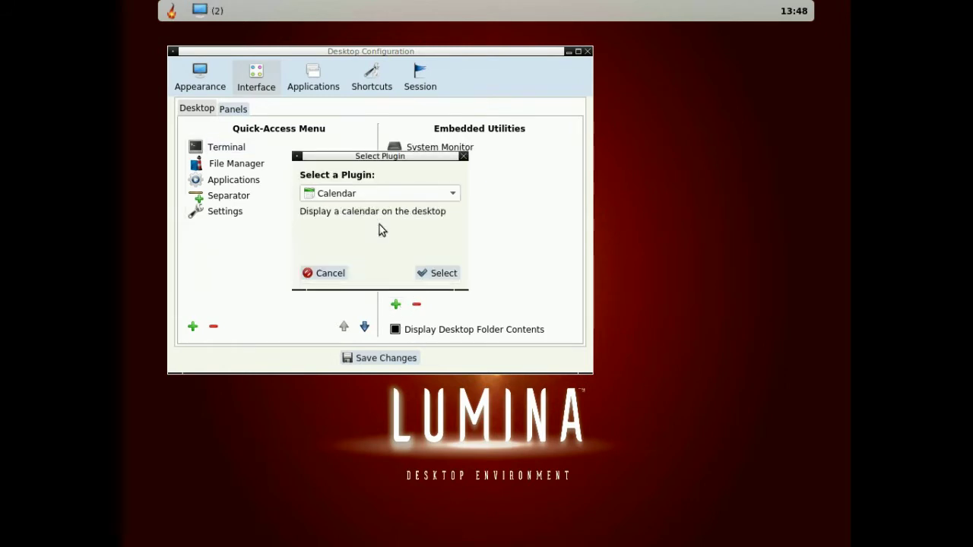
click(444, 273)
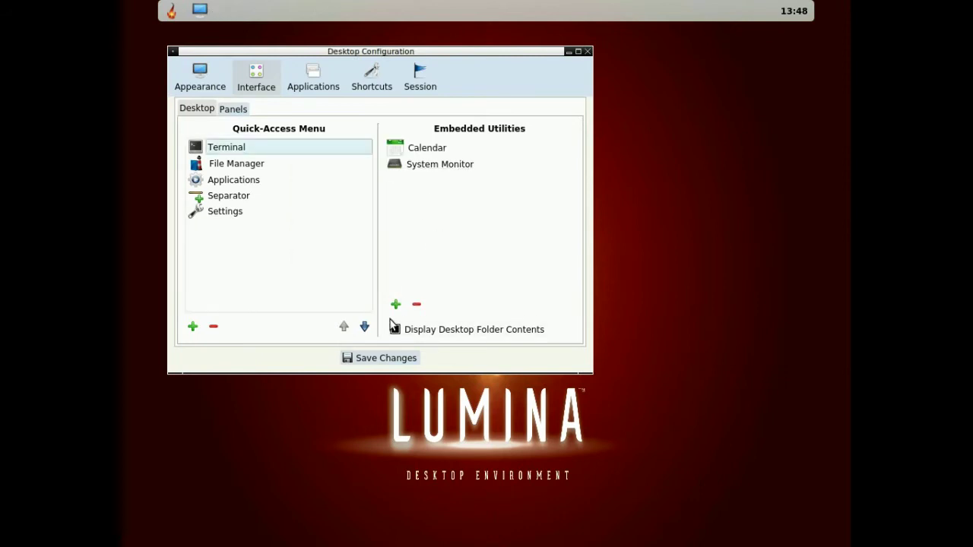
click(392, 360)
Step: Move the configuration window clear of the new widgets and shift the System Monitor and calendar lower on the desktop
drag(422, 51, 661, 75)
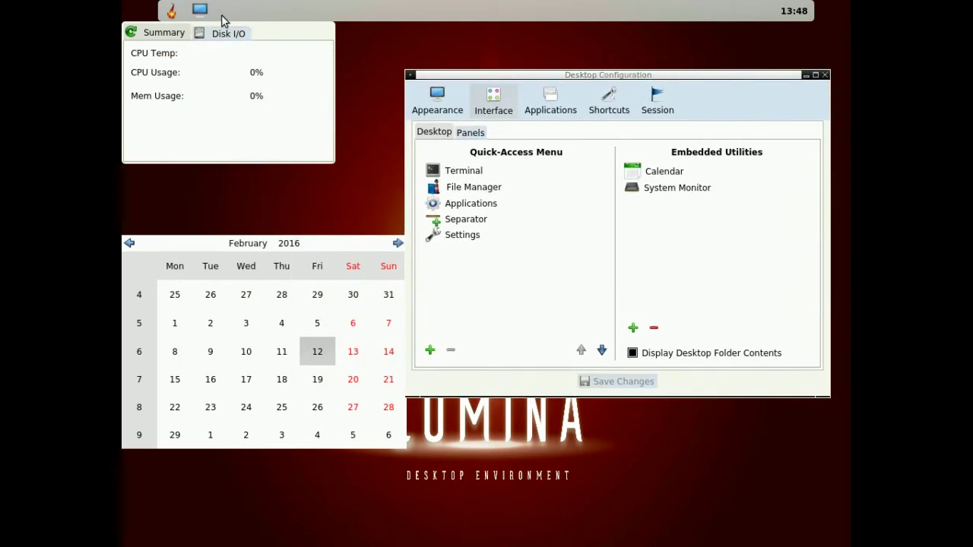
drag(270, 38, 235, 104)
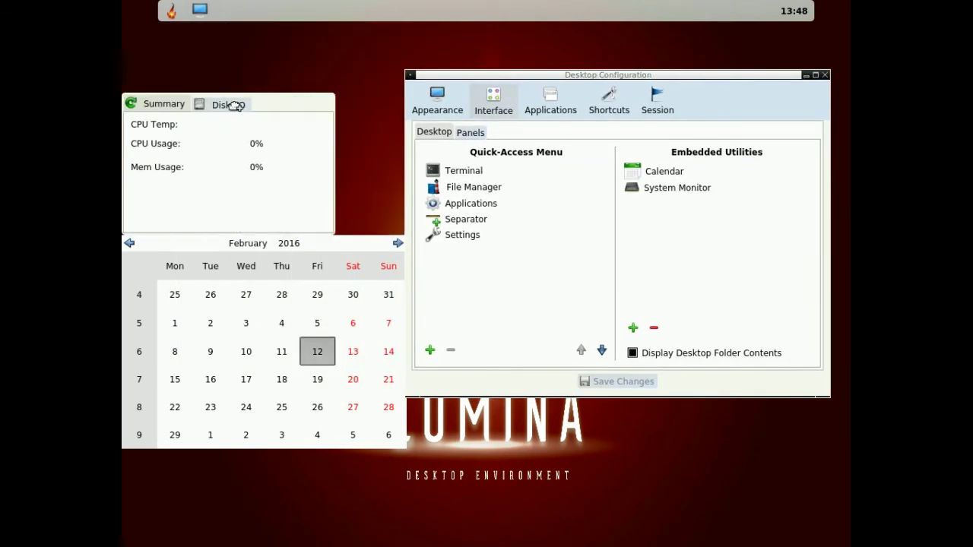
drag(326, 302, 252, 393)
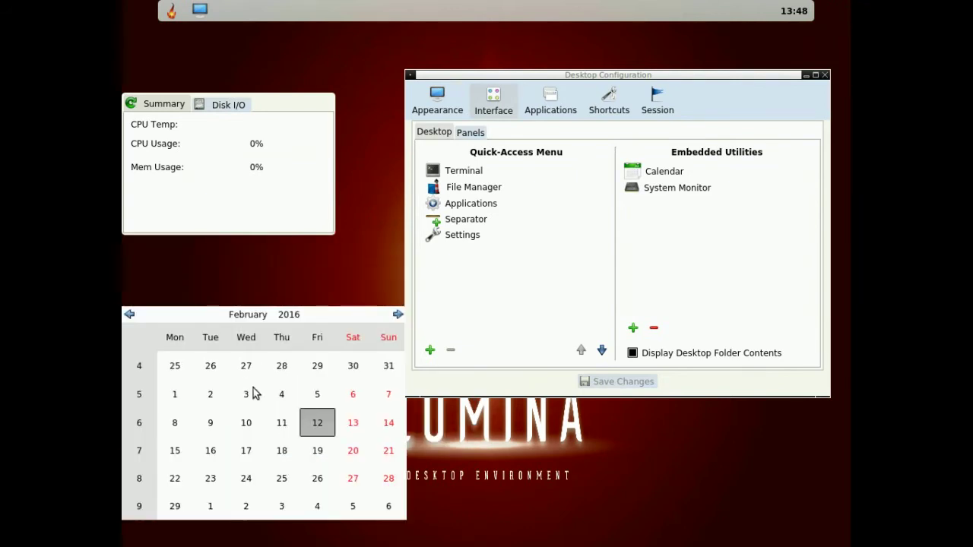
Step: Resize the desktop calendar widget narrower to match the System Monitor widget's width
right_click(232, 183)
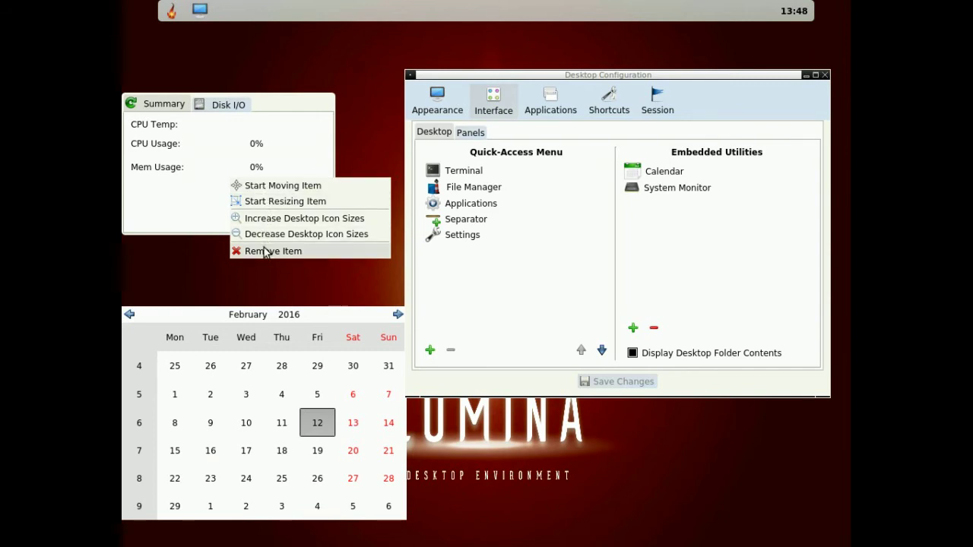
click(314, 315)
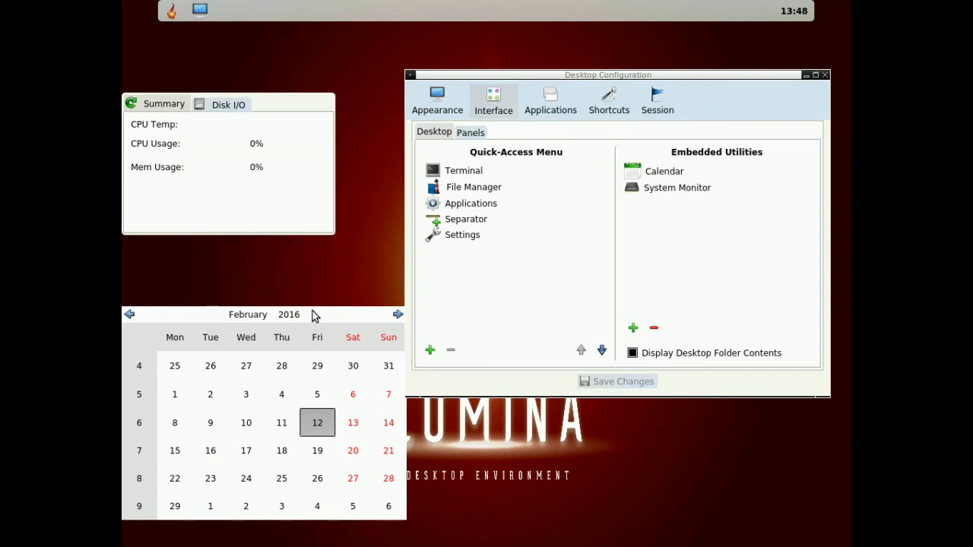
right_click(314, 316)
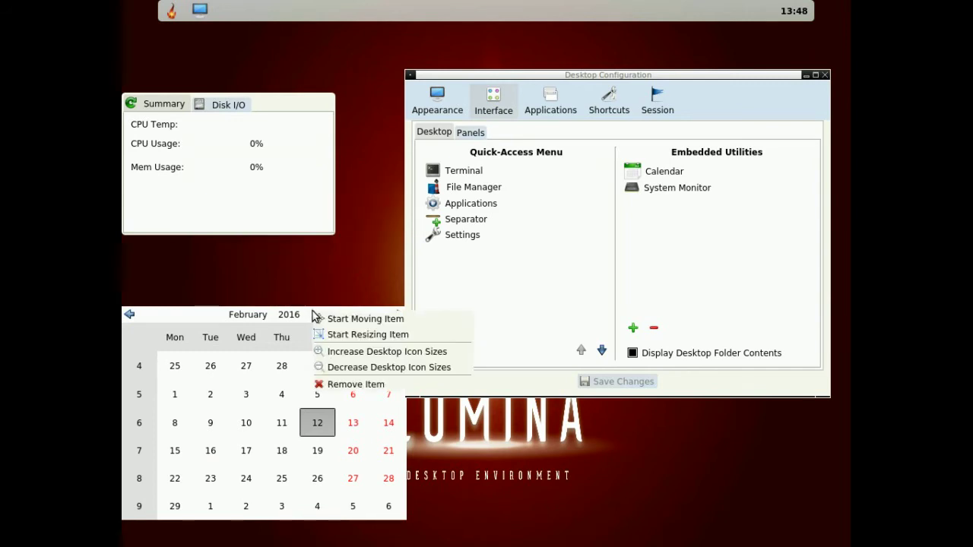
click(332, 350)
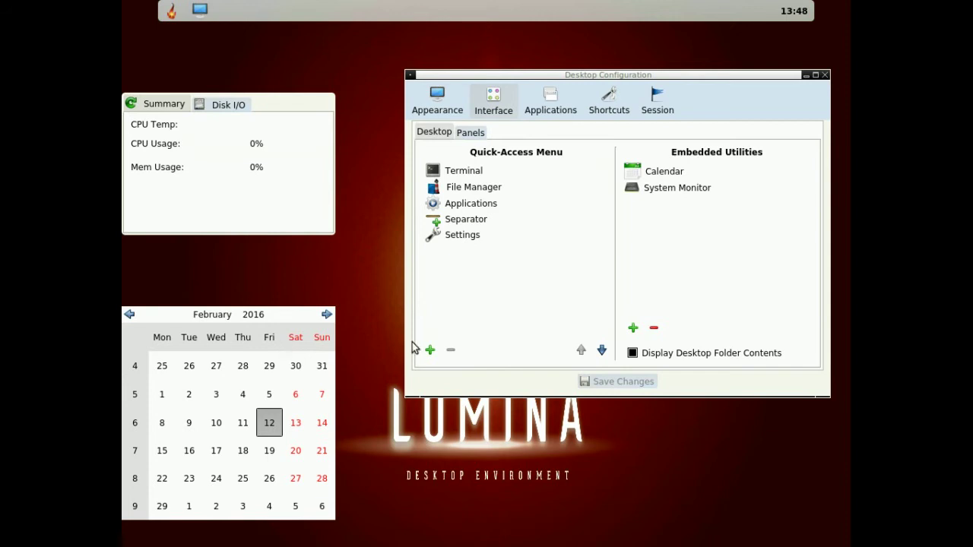
Step: Remove the System Monitor and Calendar plugins from the desktop's Embedded Utilities and save the changes
click(659, 190)
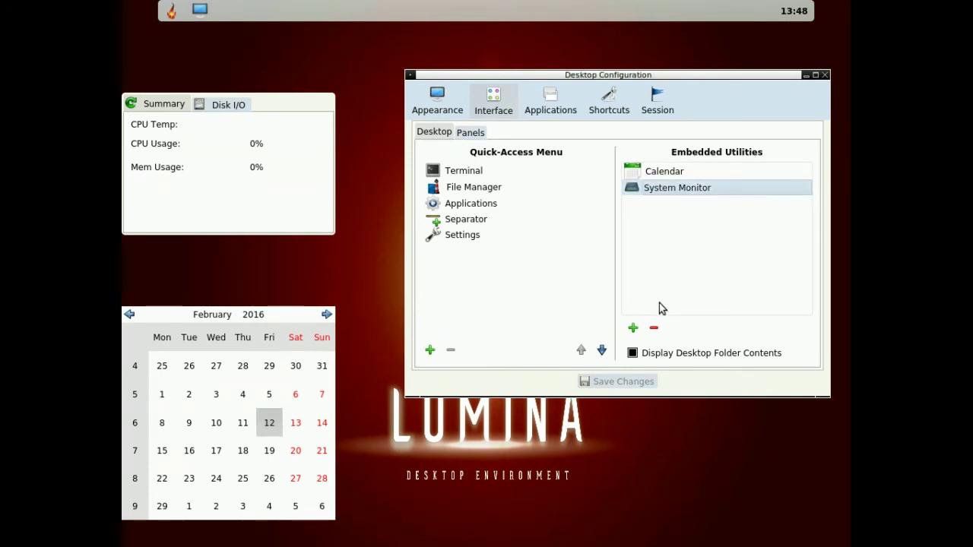
click(654, 330)
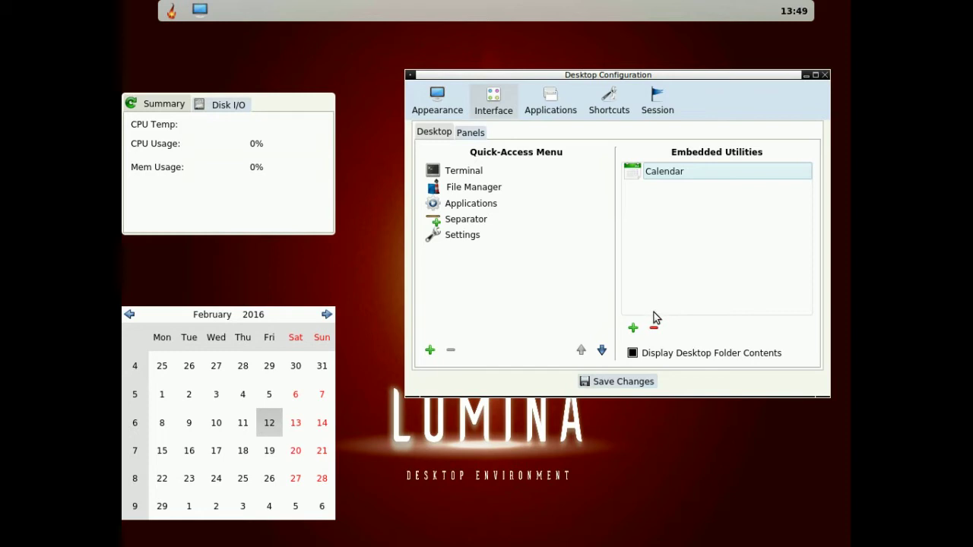
click(656, 173)
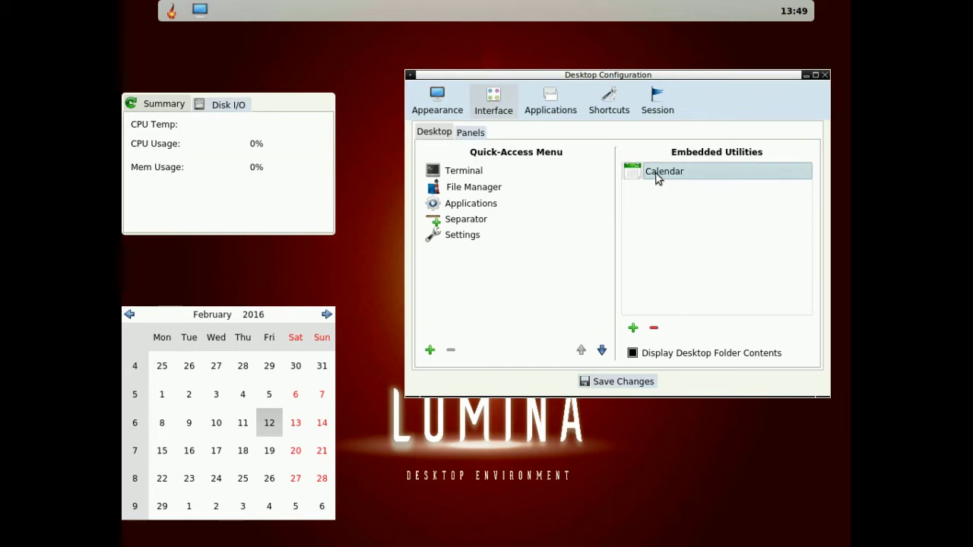
click(654, 330)
click(641, 383)
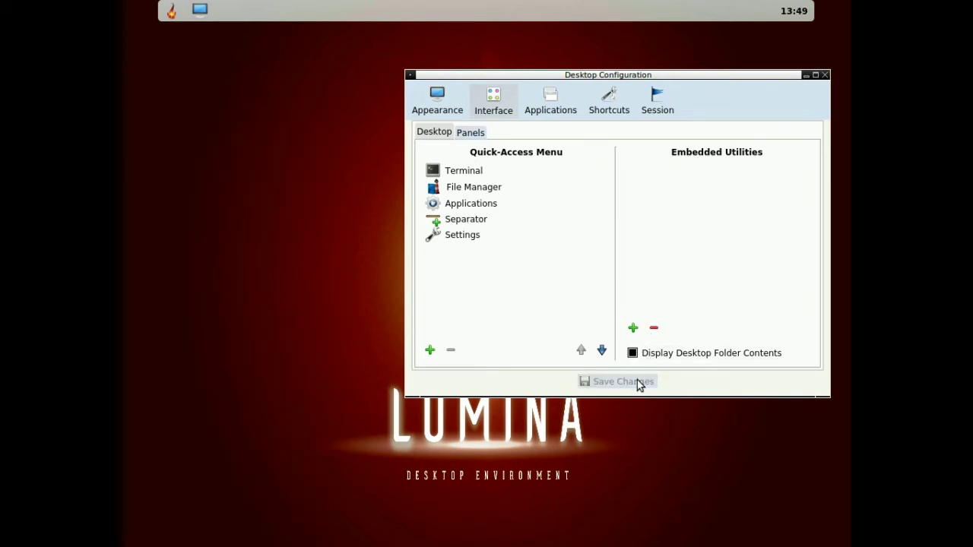
Step: Review the auto-started applications, the file default applications and the keyboard shortcut settings, moving the configuration window nearer the desktop's centre
click(560, 111)
drag(569, 75, 424, 81)
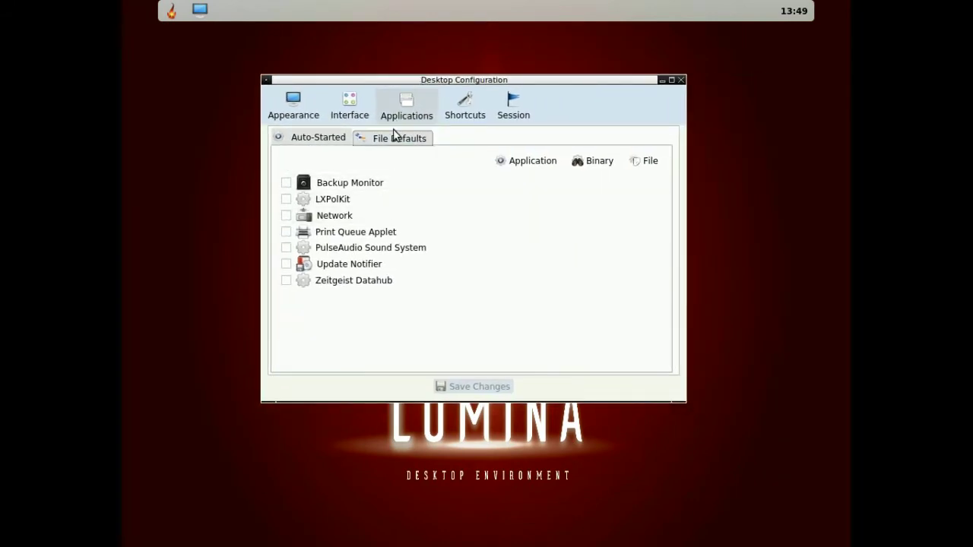
click(395, 141)
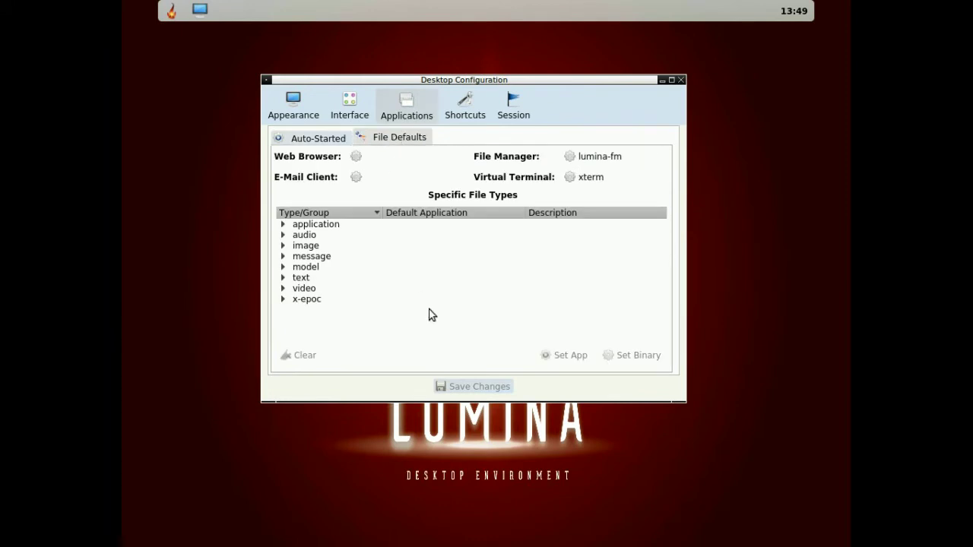
click(460, 113)
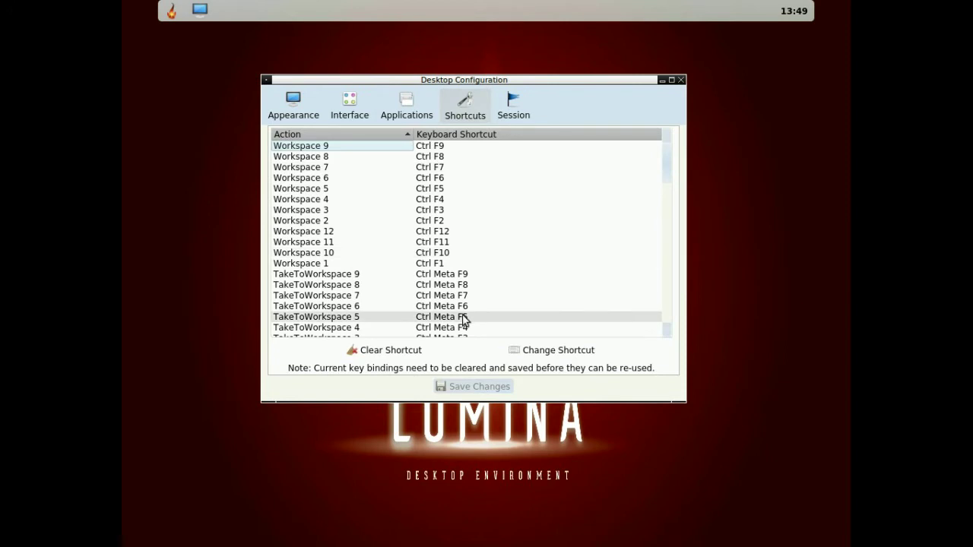
Step: Review the session's General Options, Locale and Window System settings, and close the configuration window
click(514, 108)
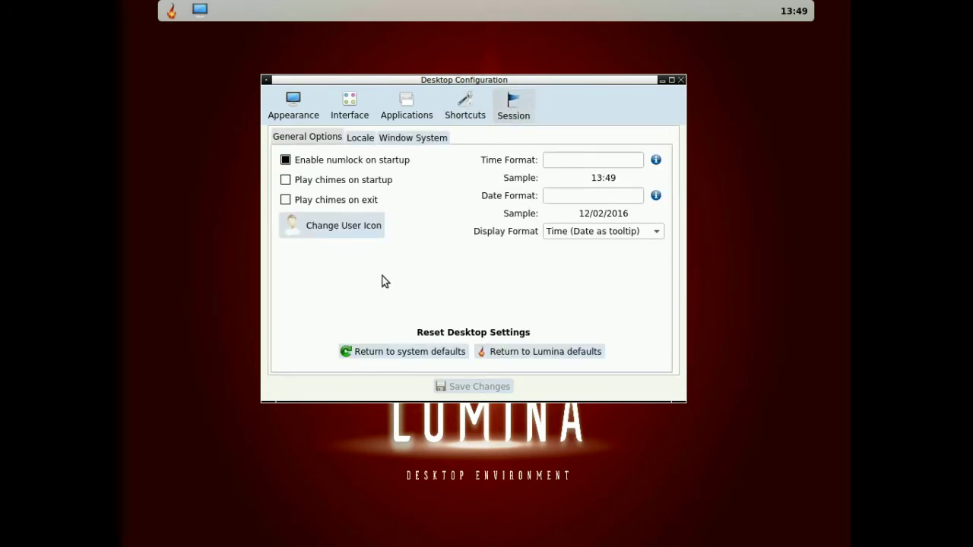
click(362, 139)
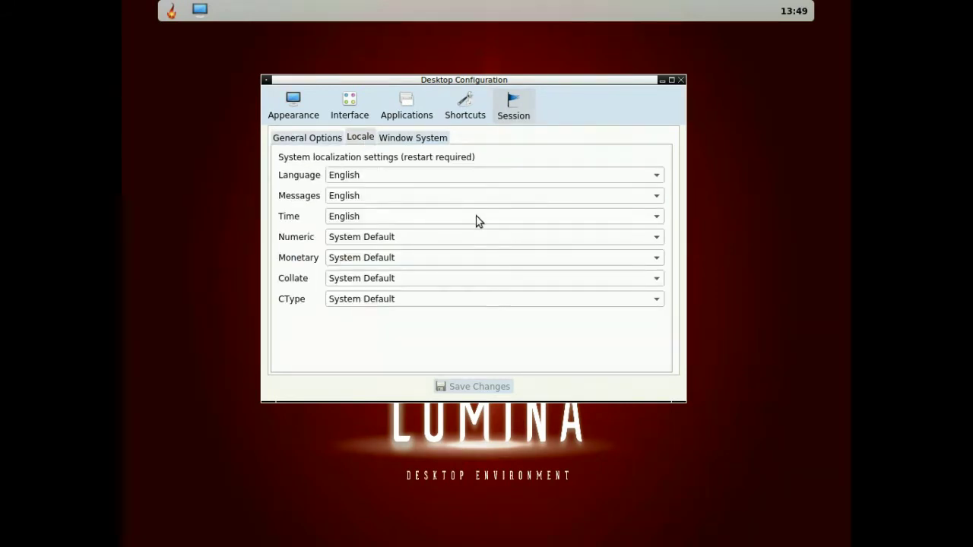
click(424, 140)
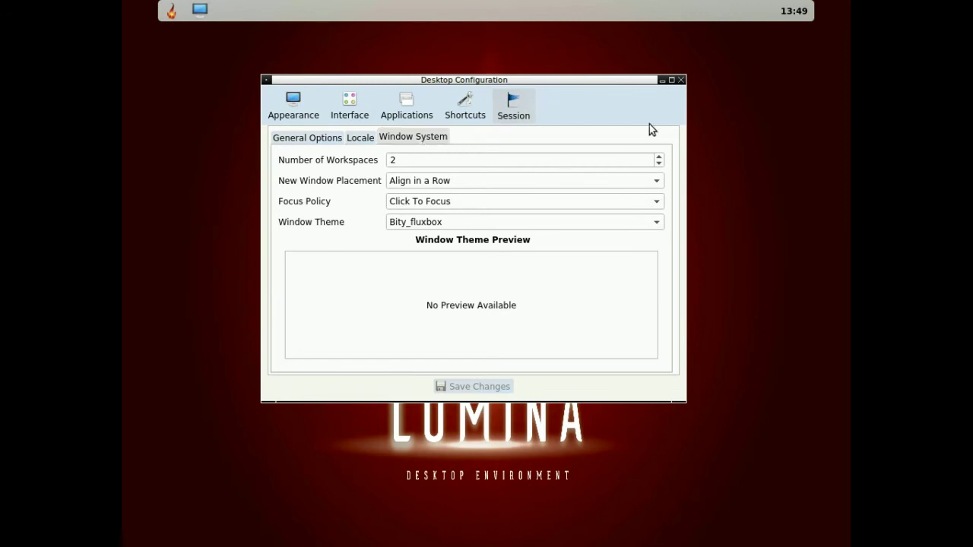
click(681, 80)
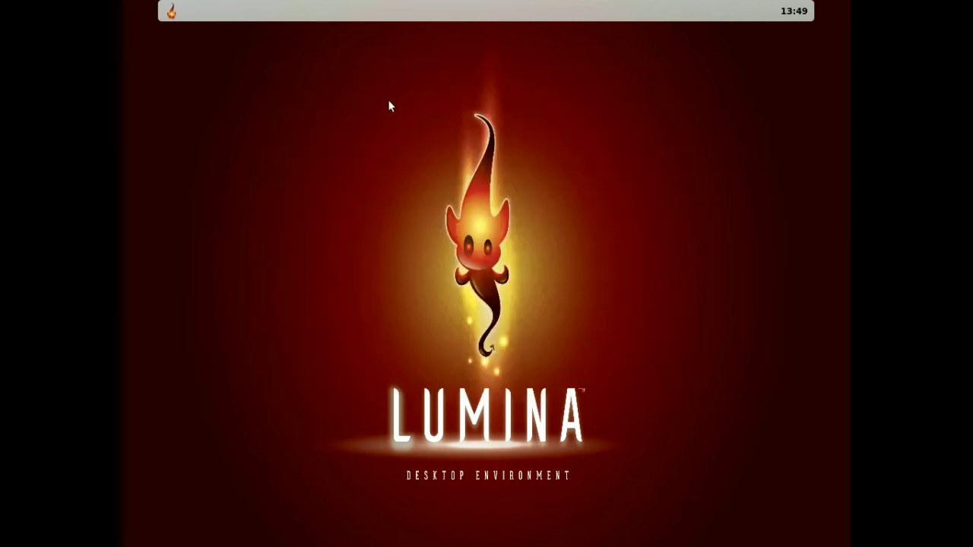
Step: Show the panel clock's calendar and time zone popup and dismiss it
click(792, 10)
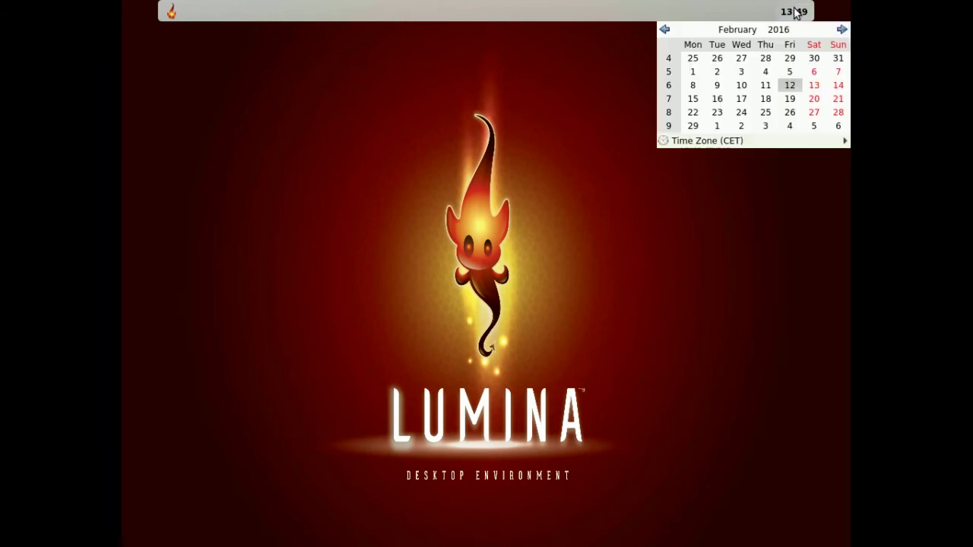
click(794, 14)
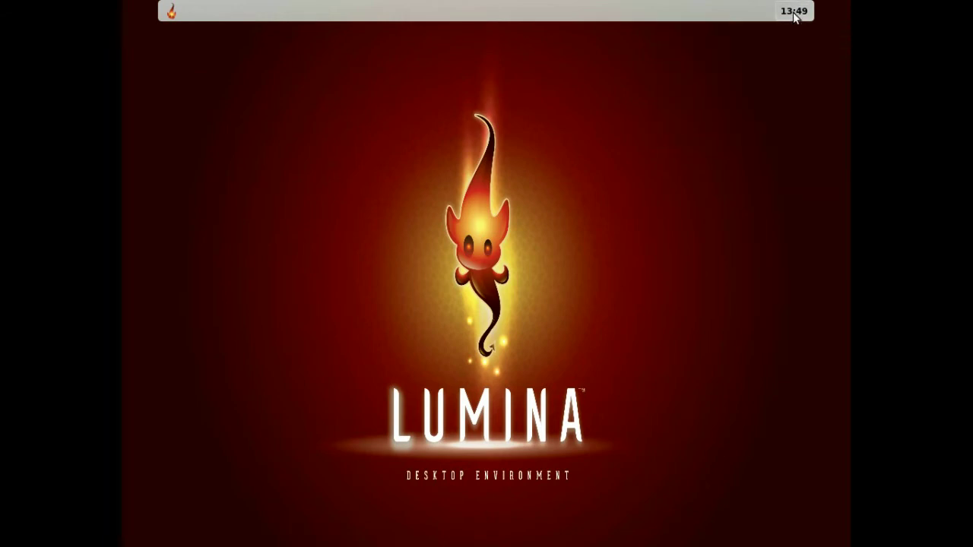
Step: View the Quick Settings in the Lumina start menu, launch Configure Desktop from there and close its window
click(172, 12)
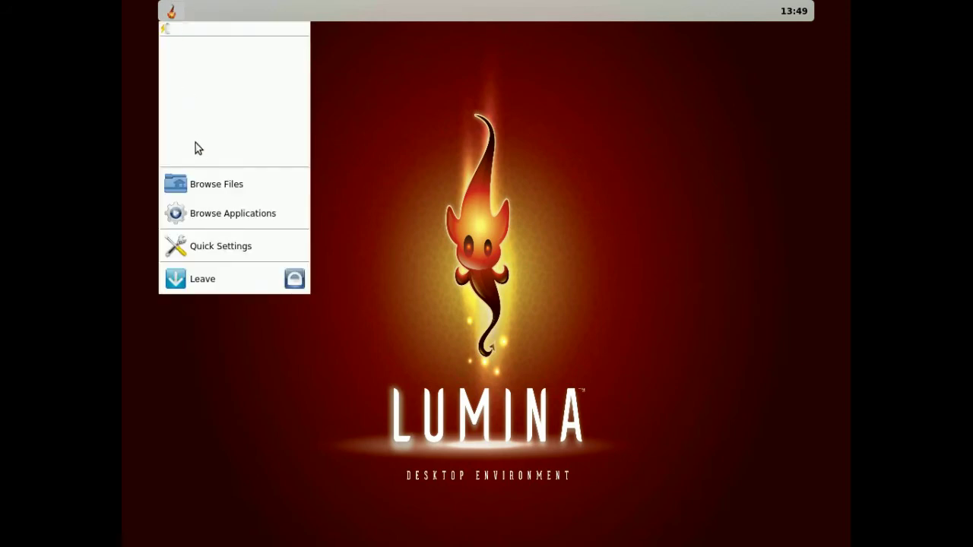
click(209, 250)
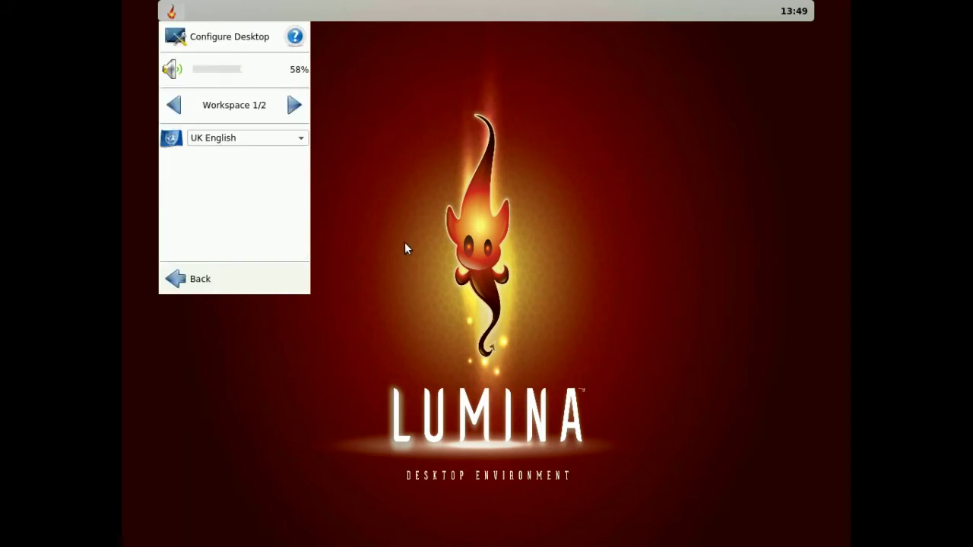
click(216, 41)
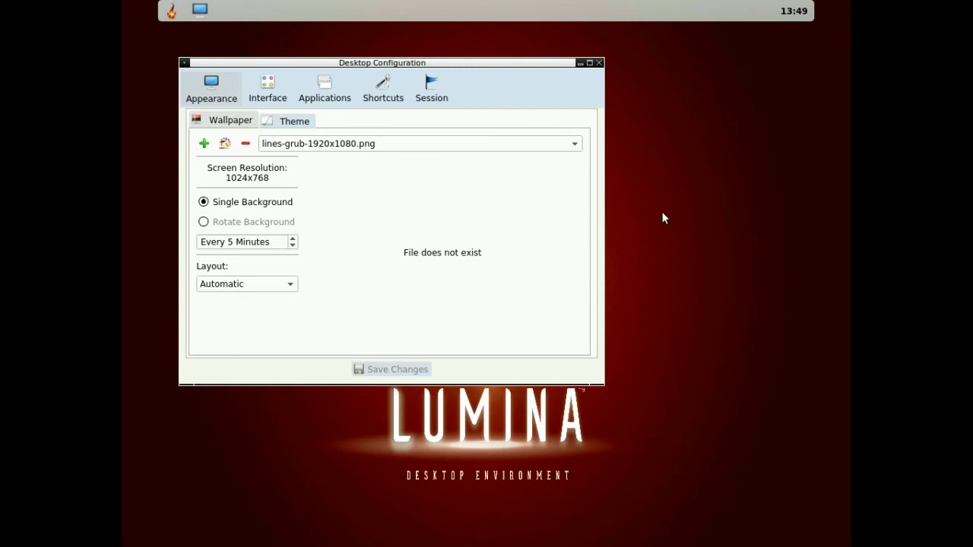
click(599, 63)
Step: Open the Screensaver preferences from the desktop's Settings, inspect the display modes and advanced options, and close them
right_click(296, 96)
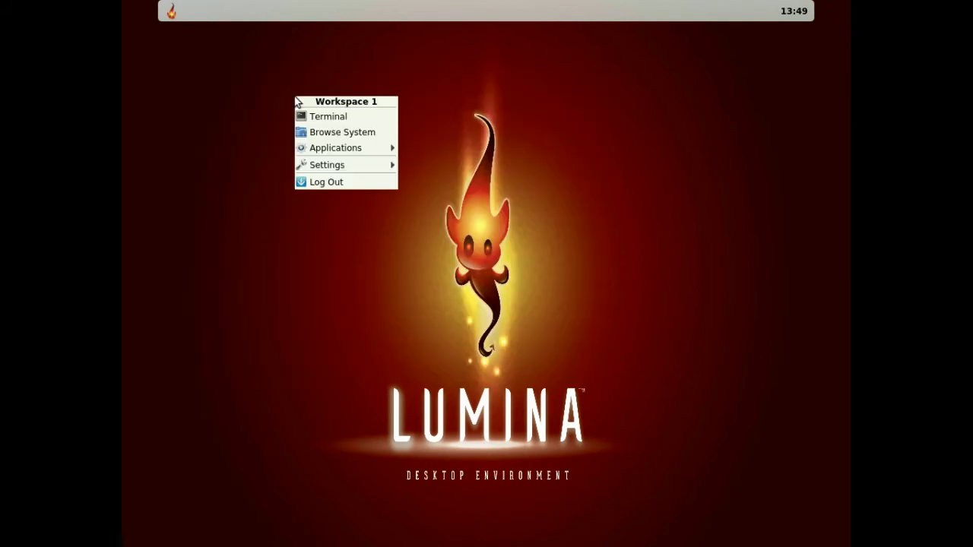
mouse_move(339, 171)
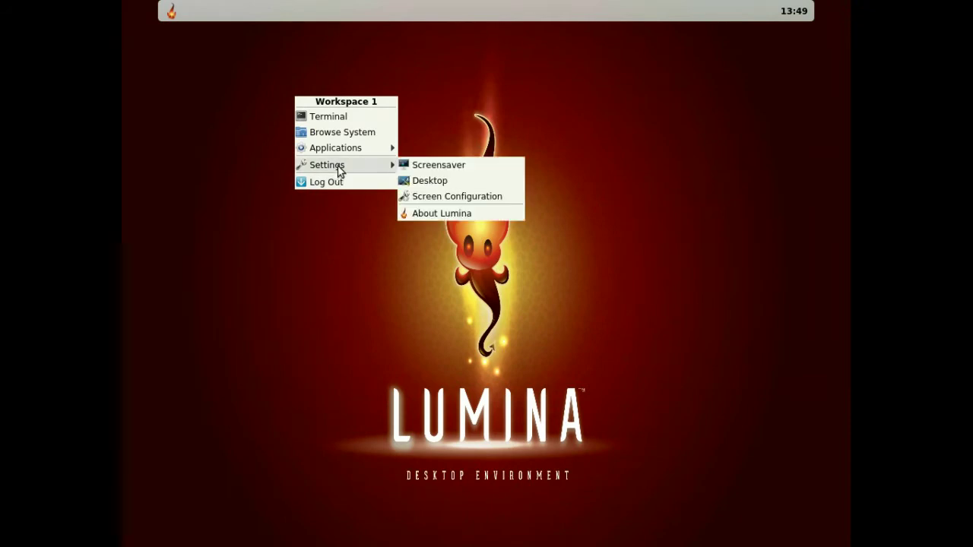
click(454, 168)
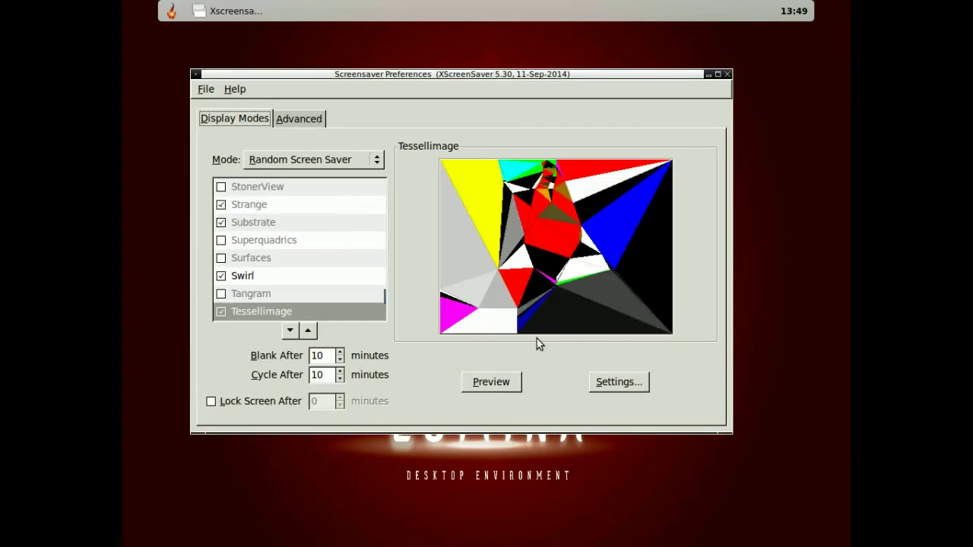
click(287, 120)
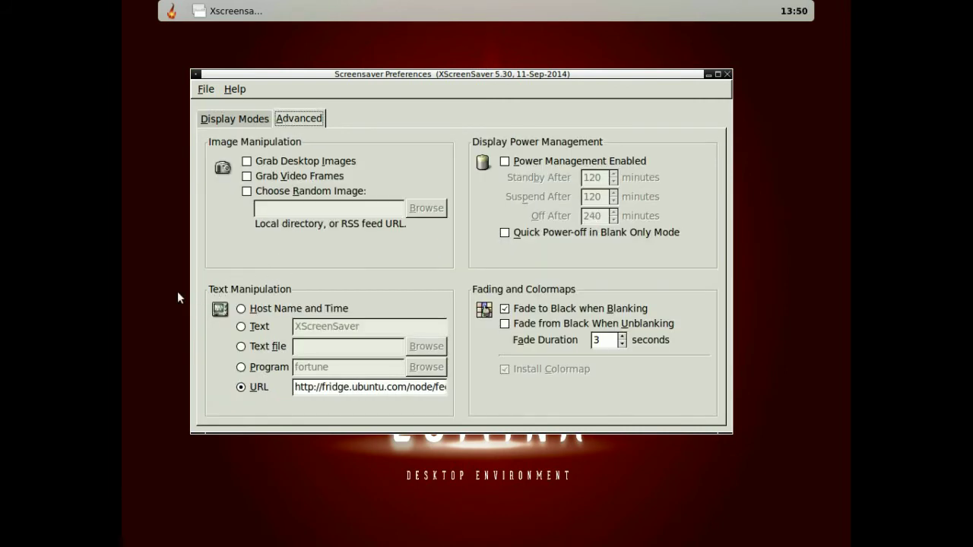
click(727, 74)
Step: Launch a Terminal from the desktop's Workspace 1 menu and close its window
right_click(251, 73)
mouse_move(277, 128)
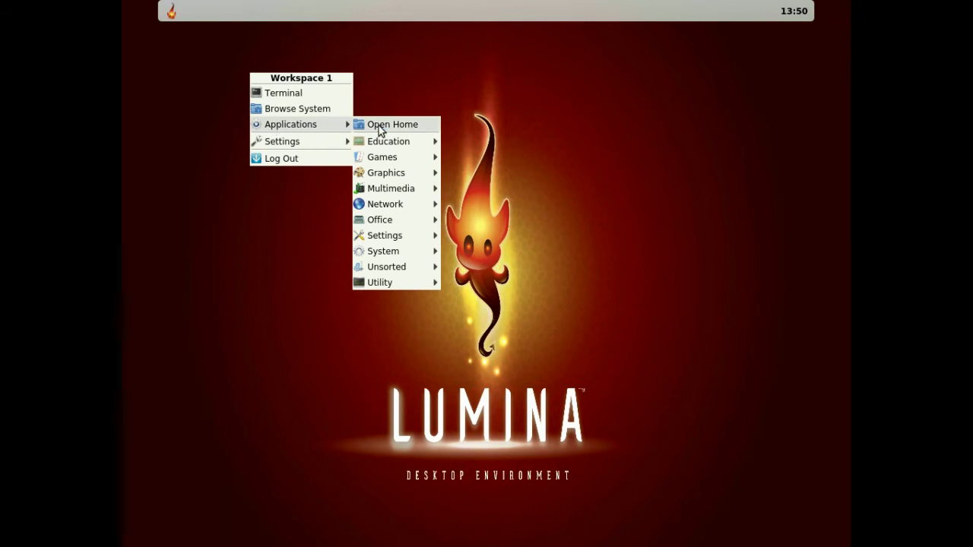
click(336, 95)
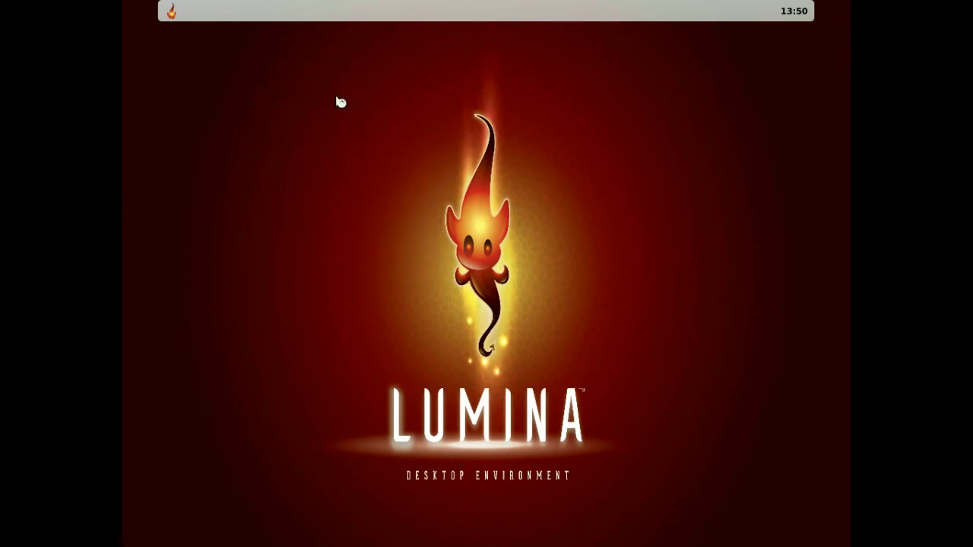
drag(422, 89, 441, 144)
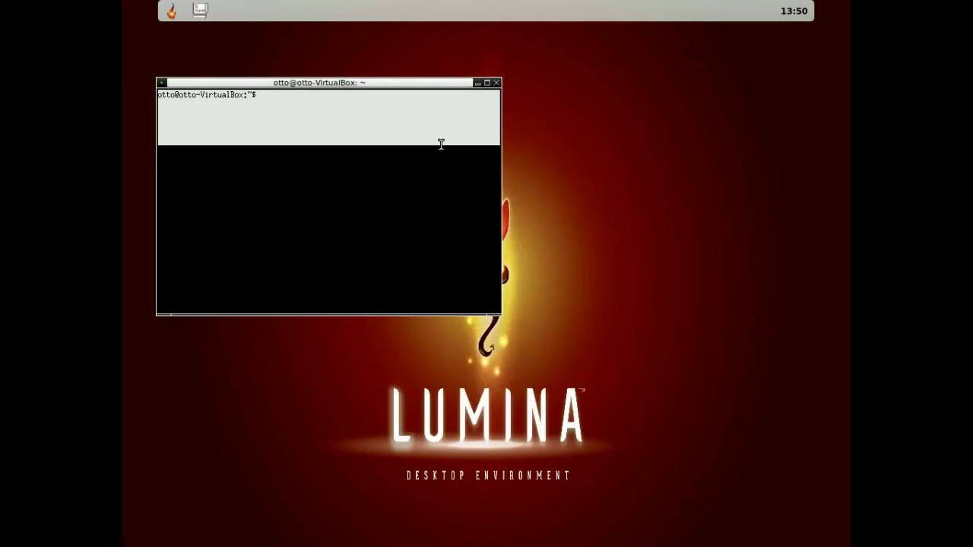
click(495, 84)
Step: Open the Insight file manager with Browse System, examine its External Devices, Bookmarks, View and File commands, and exit it
right_click(298, 79)
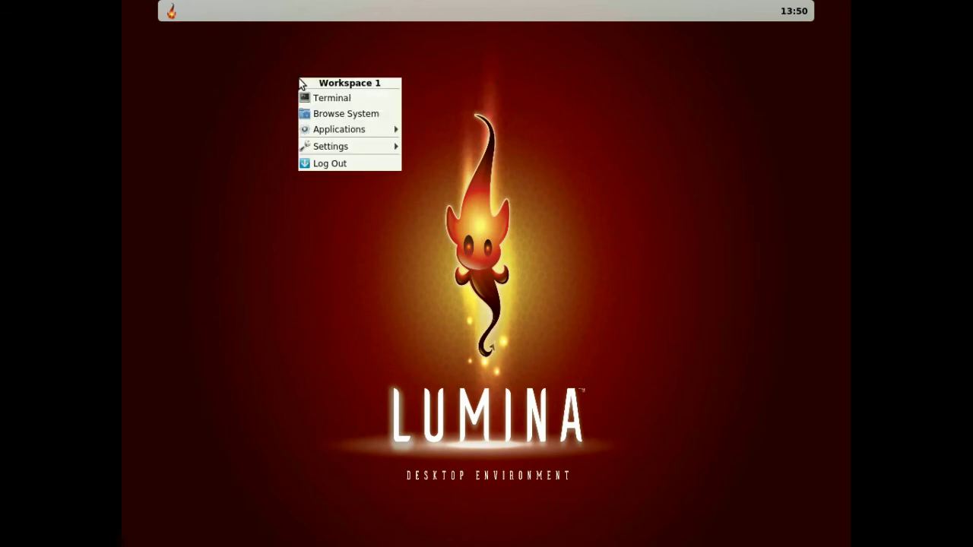
click(328, 114)
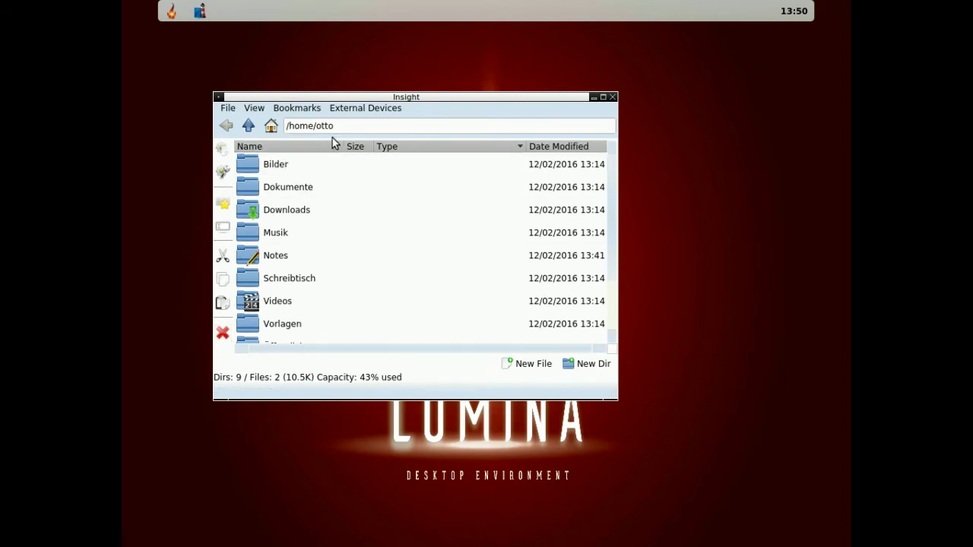
click(384, 110)
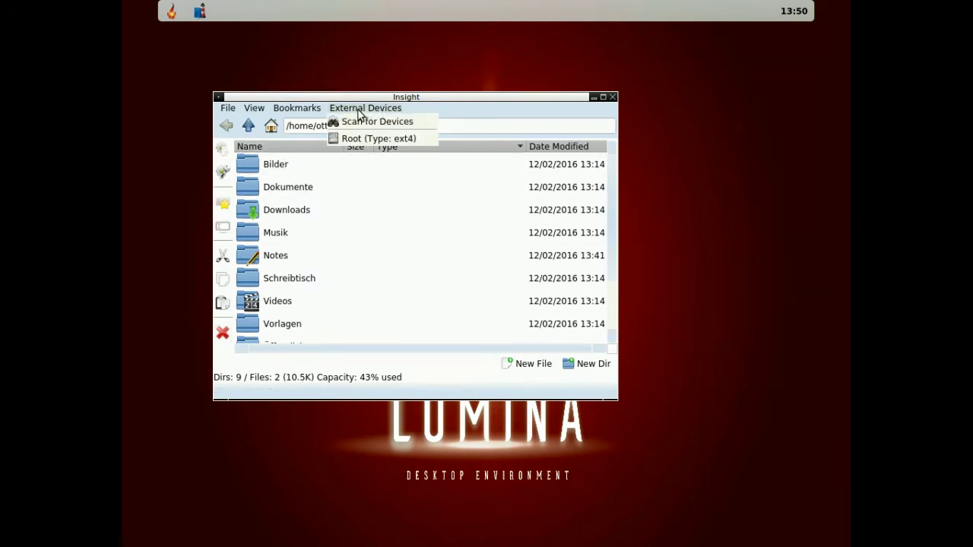
click(354, 111)
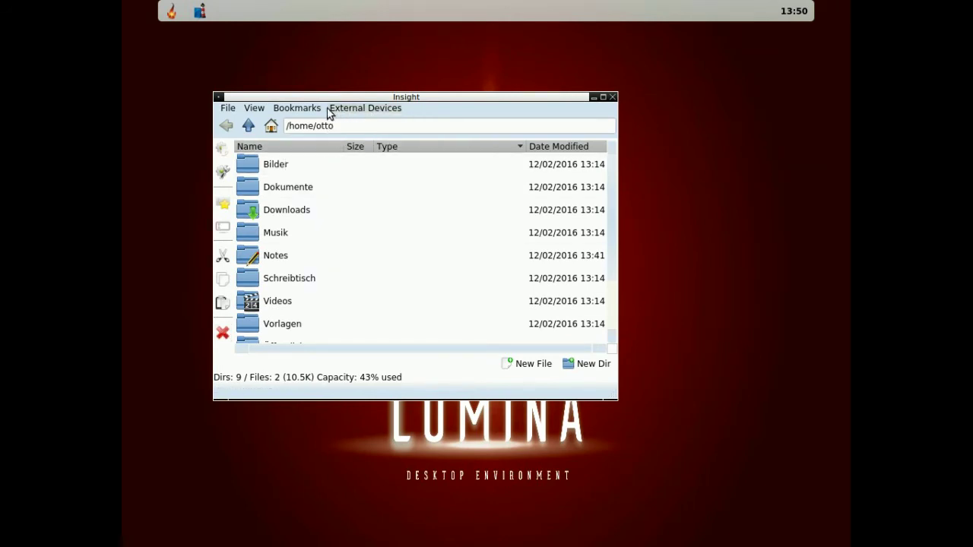
click(299, 111)
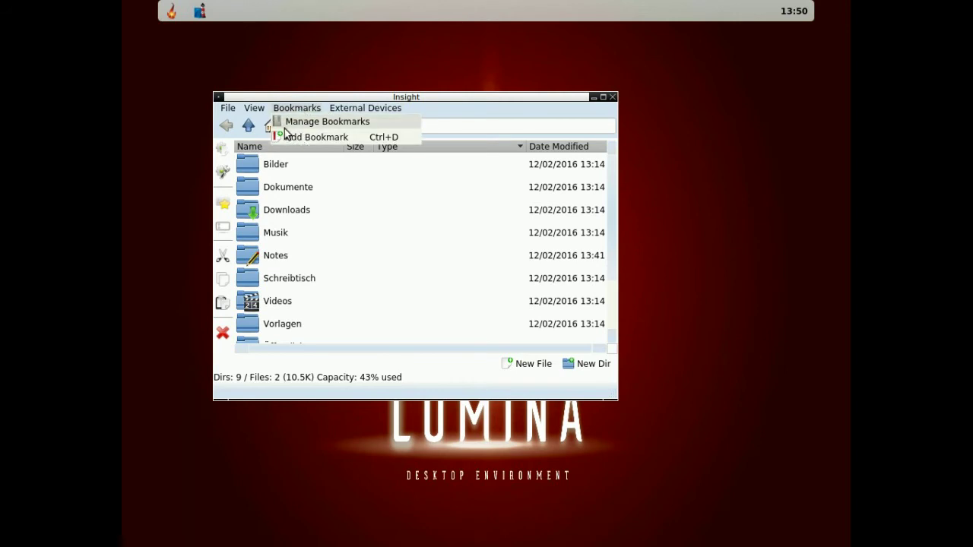
mouse_move(259, 114)
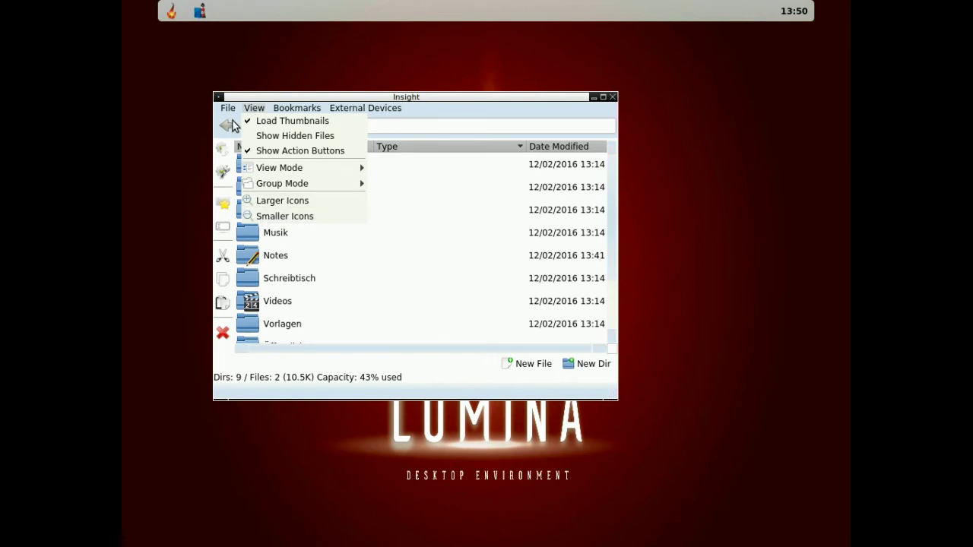
mouse_move(230, 111)
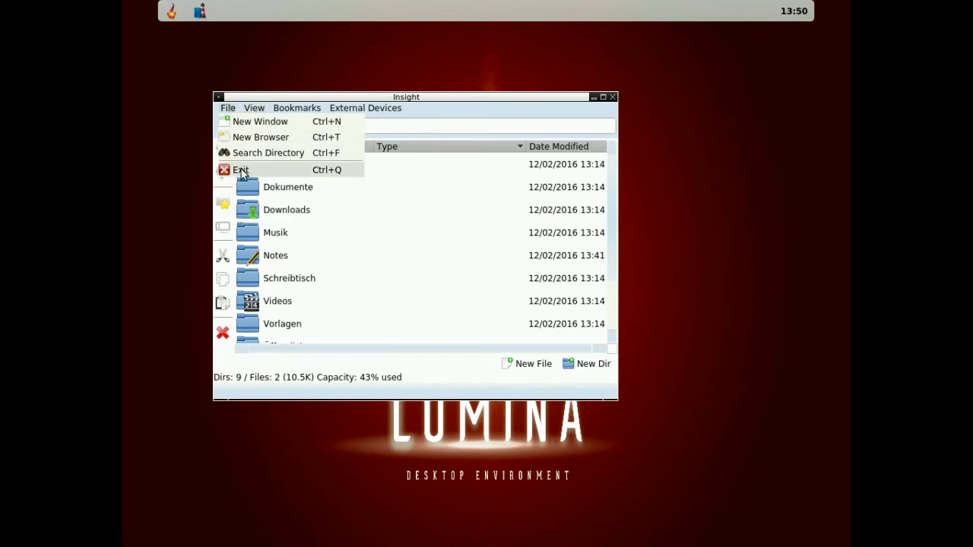
click(241, 170)
Step: Examine the Education, Games, Graphics and Multimedia categories among the desktop's Workspace 1 applications
right_click(318, 80)
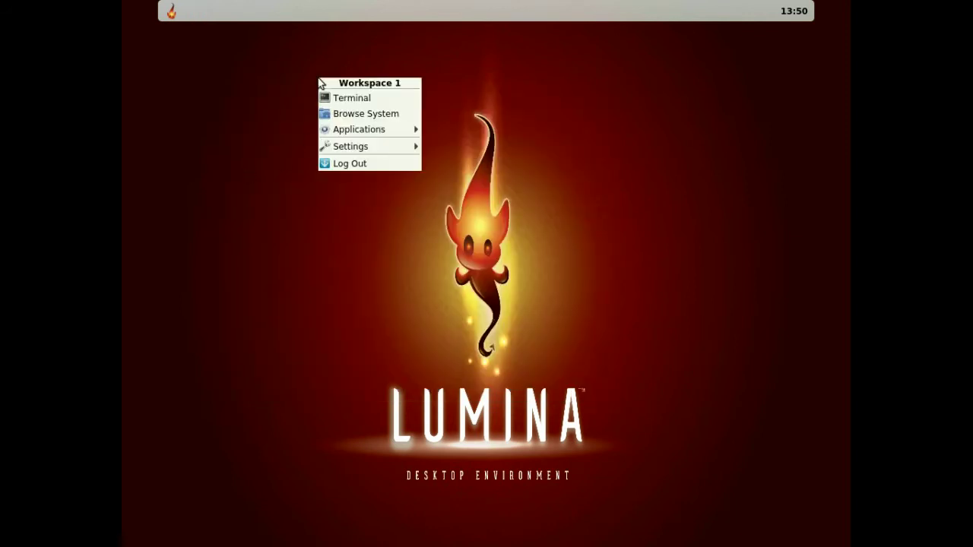
mouse_move(337, 130)
mouse_move(491, 145)
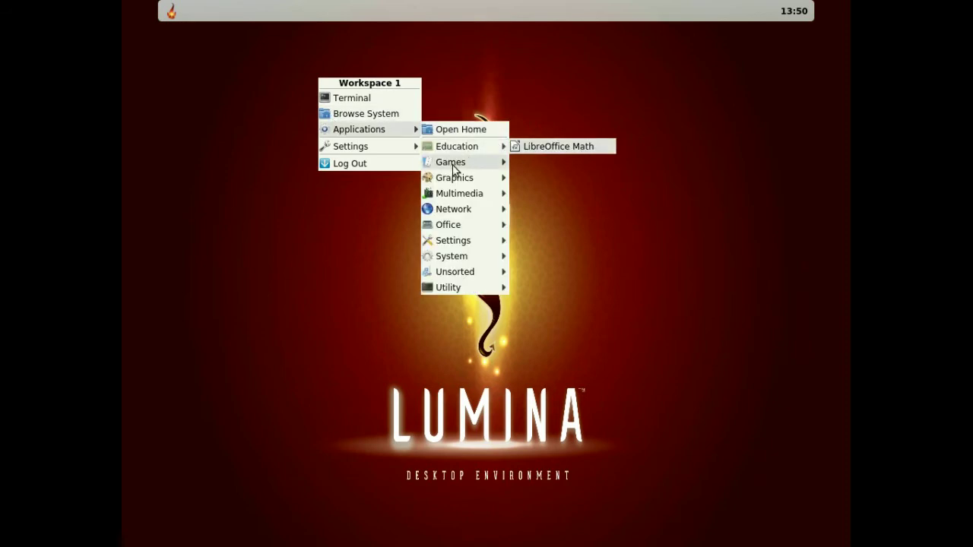
mouse_move(454, 169)
mouse_move(544, 194)
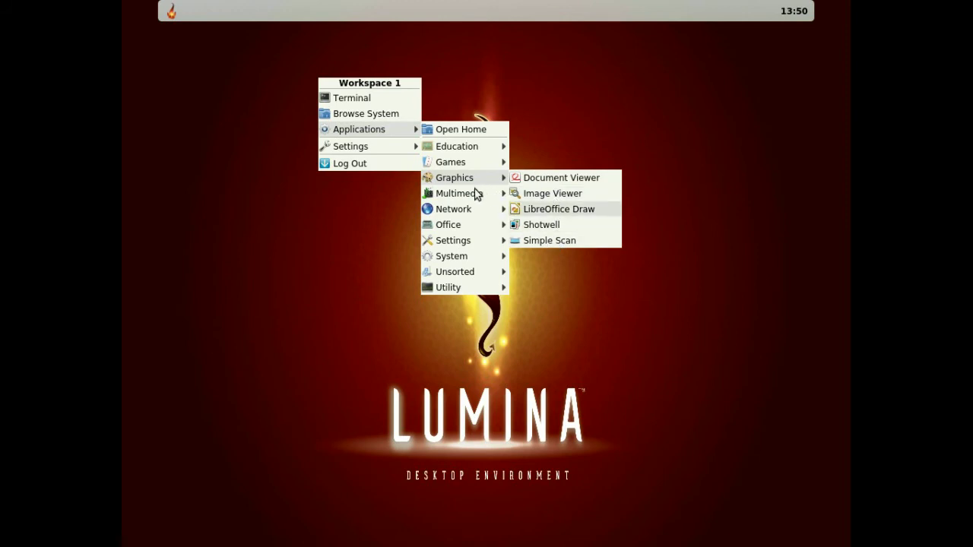
mouse_move(475, 199)
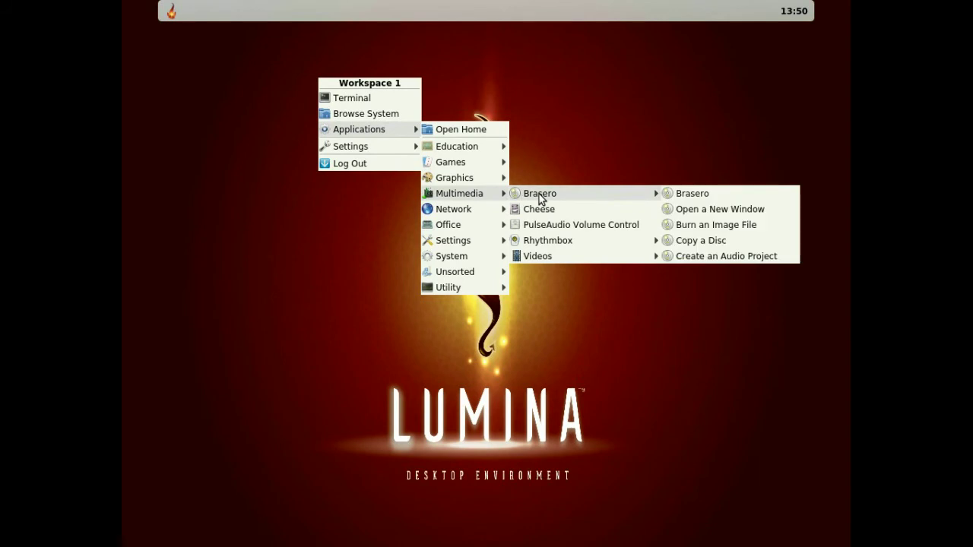
mouse_move(539, 244)
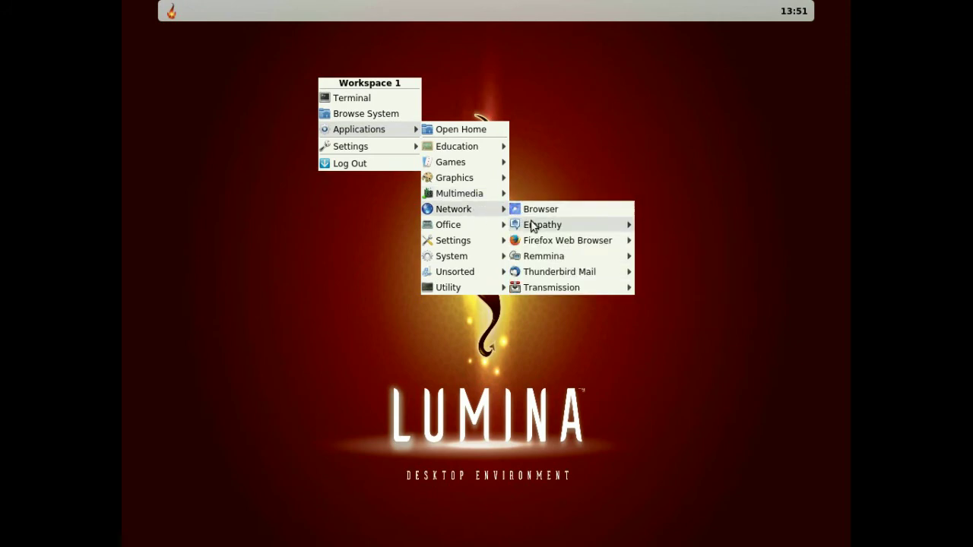
Step: Launch Firefox Web Browser from the Network applications and close its window
mouse_move(542, 278)
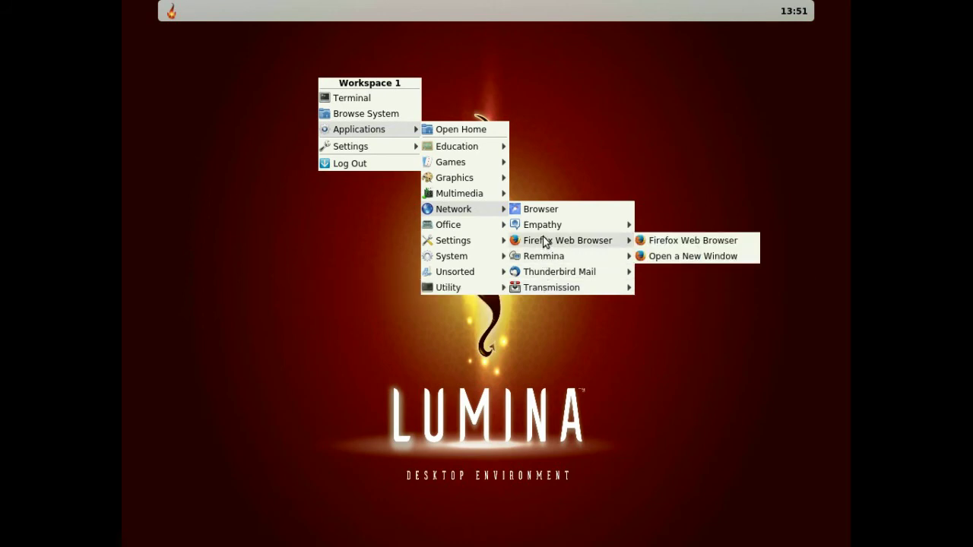
click(673, 243)
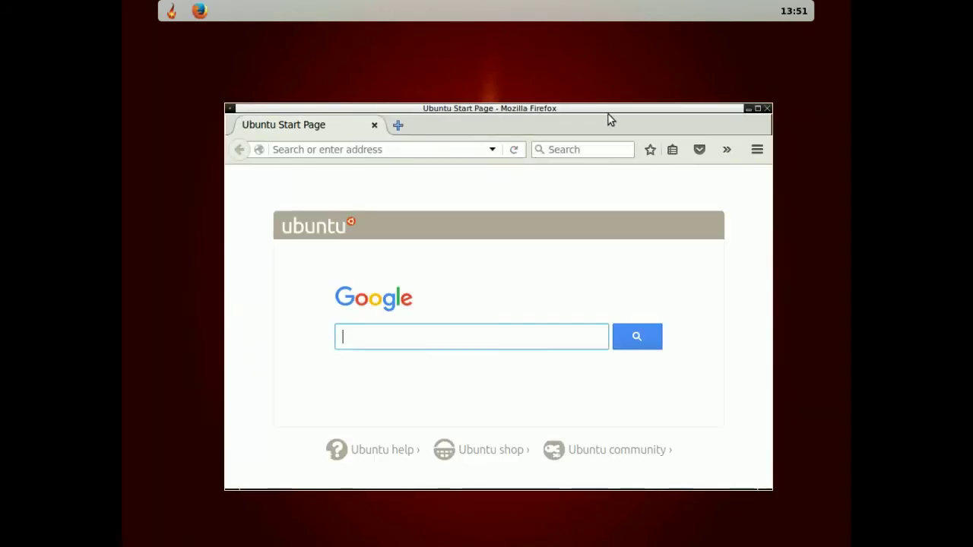
click(767, 109)
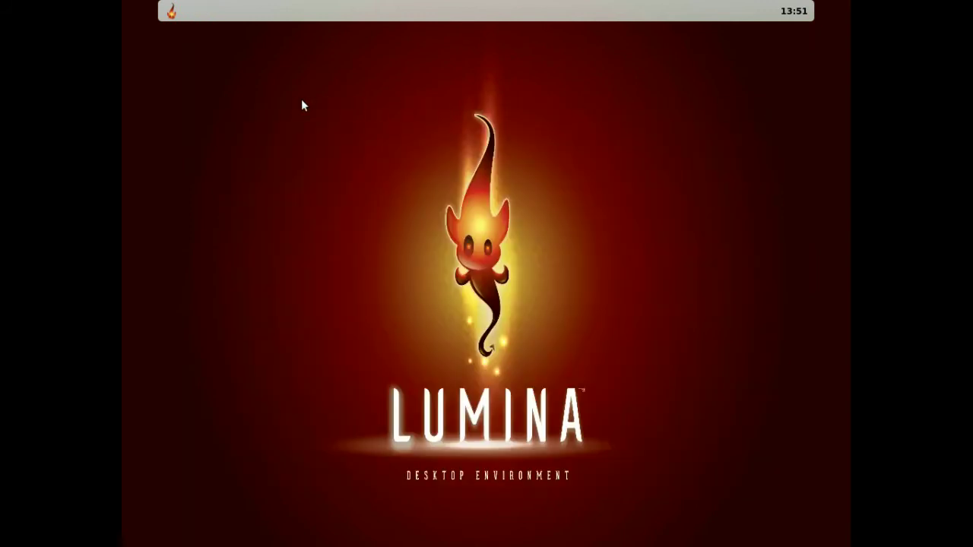
Step: Launch LibreOffice Writer from the Office category of the desktop's applications, checking the LibreOffice entries on the way
right_click(265, 92)
mouse_move(288, 140)
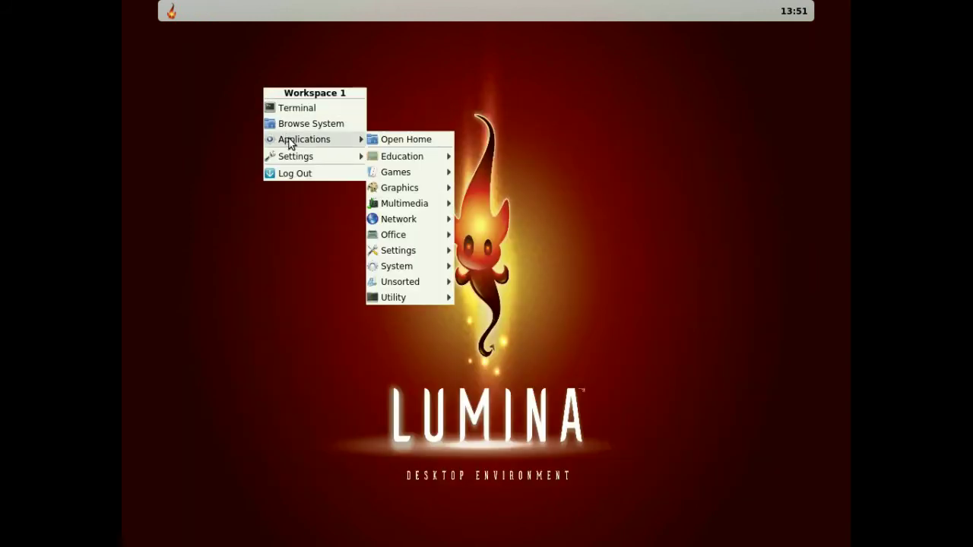
mouse_move(396, 222)
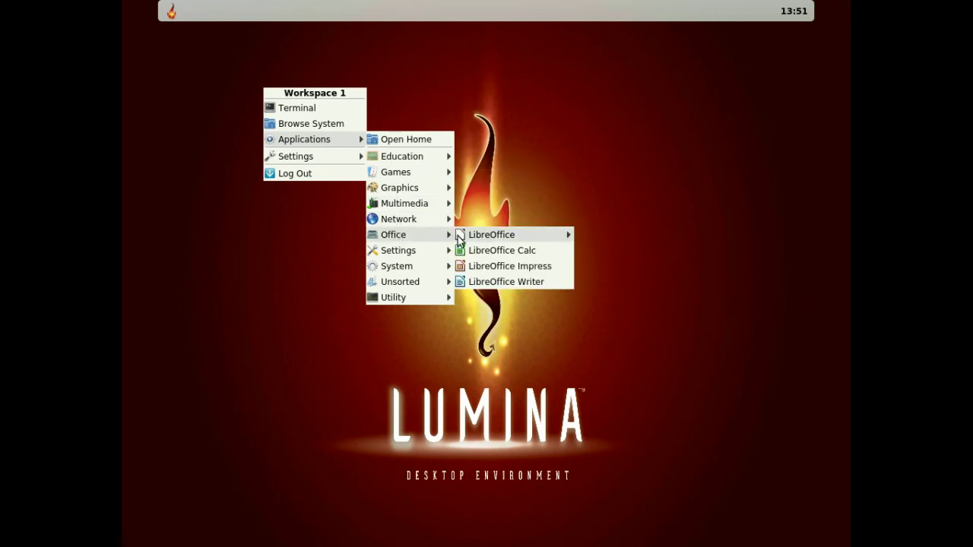
mouse_move(465, 237)
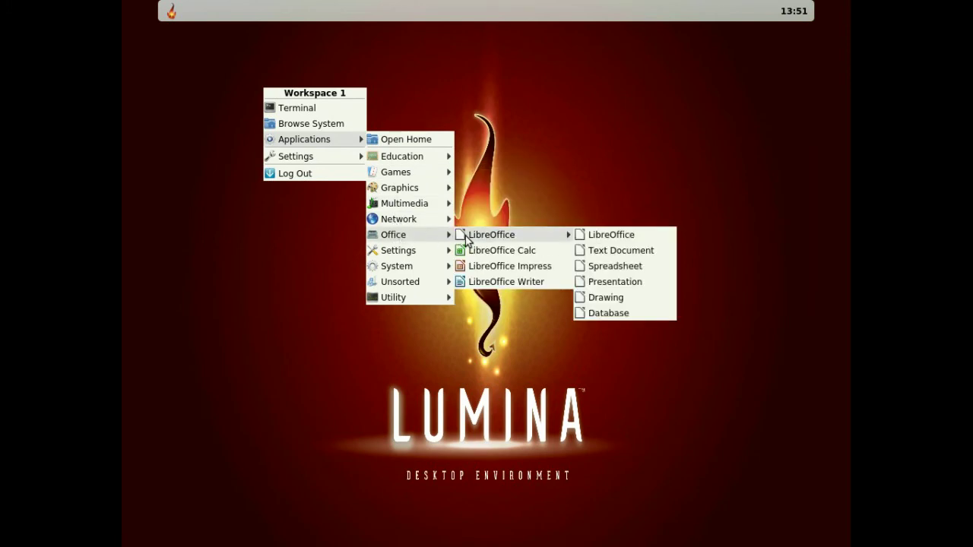
click(501, 282)
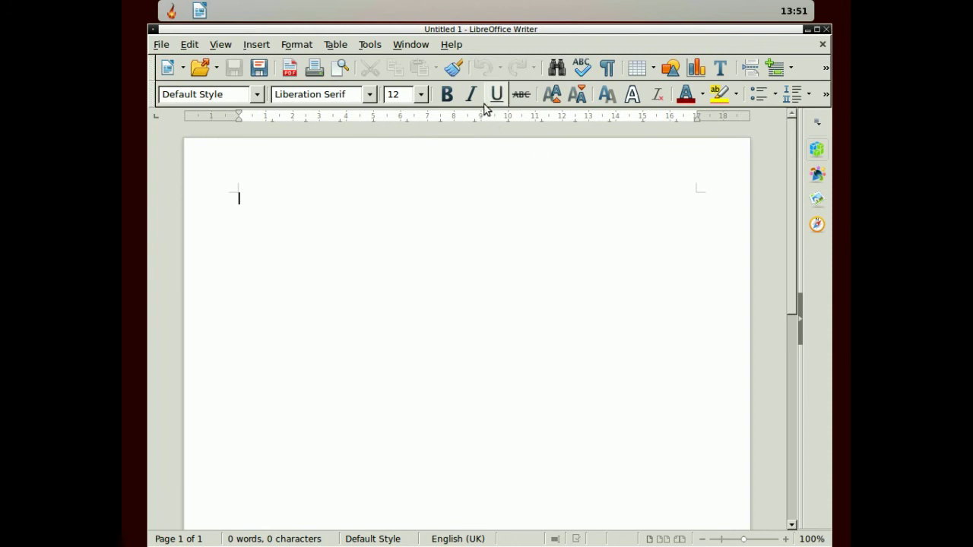
Step: View the About LibreOffice information in Writer, dismiss it and close the Writer window
click(420, 46)
mouse_move(327, 47)
mouse_move(451, 44)
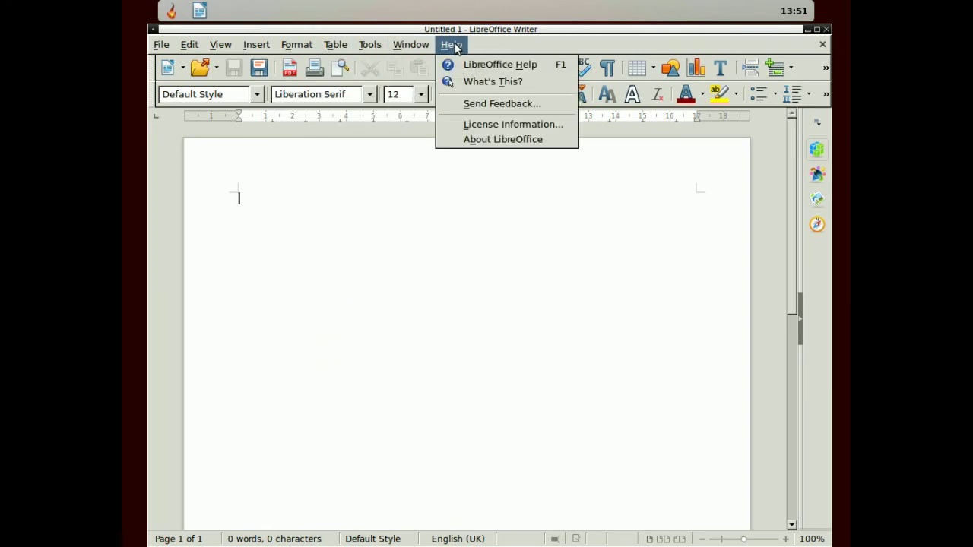
click(502, 141)
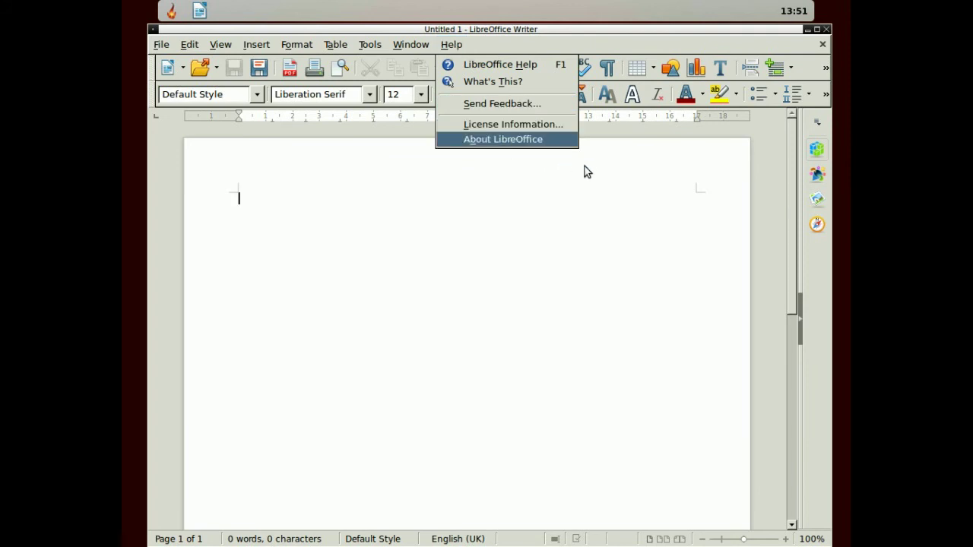
click(644, 399)
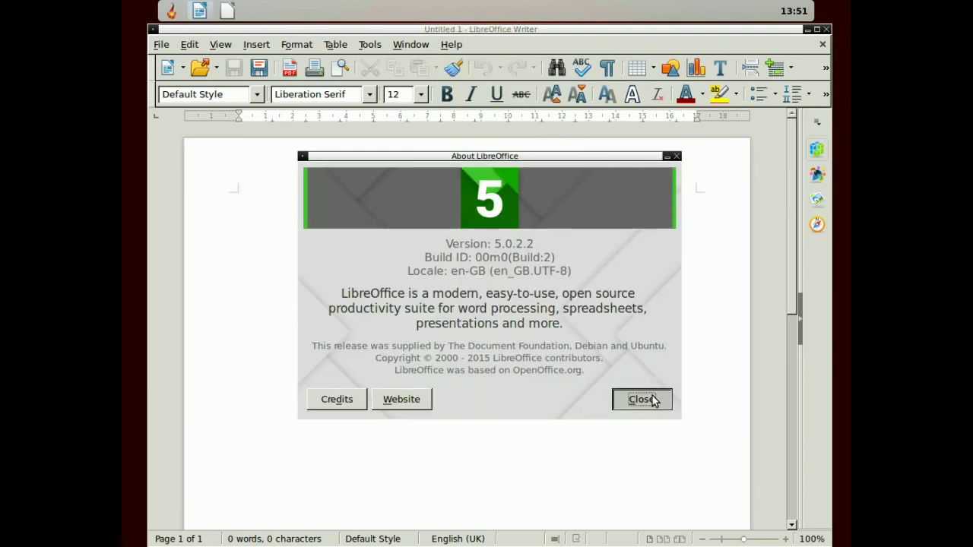
click(827, 28)
Step: Browse the Settings, System, Unsorted and Utility application categories, then open Lumina Screenshot from Utility and quit it
right_click(253, 67)
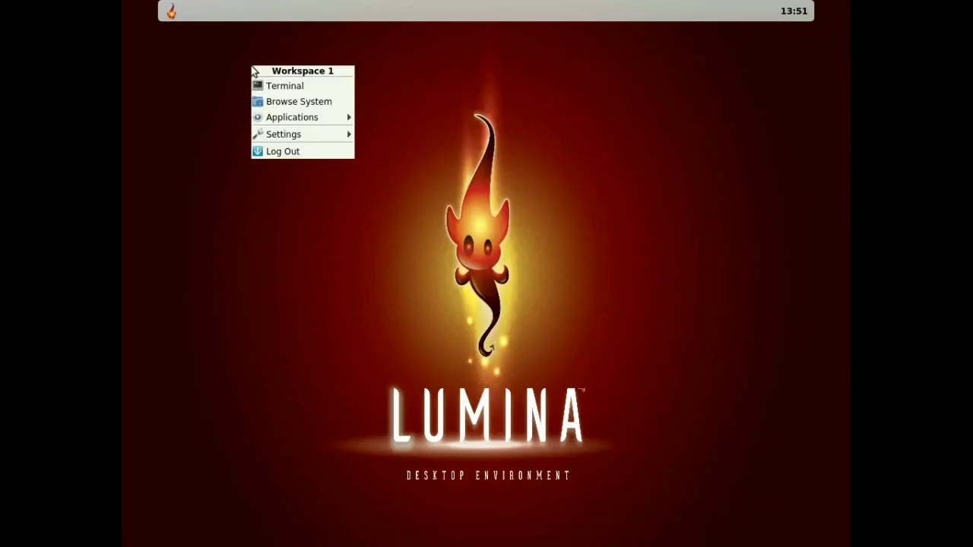
mouse_move(277, 118)
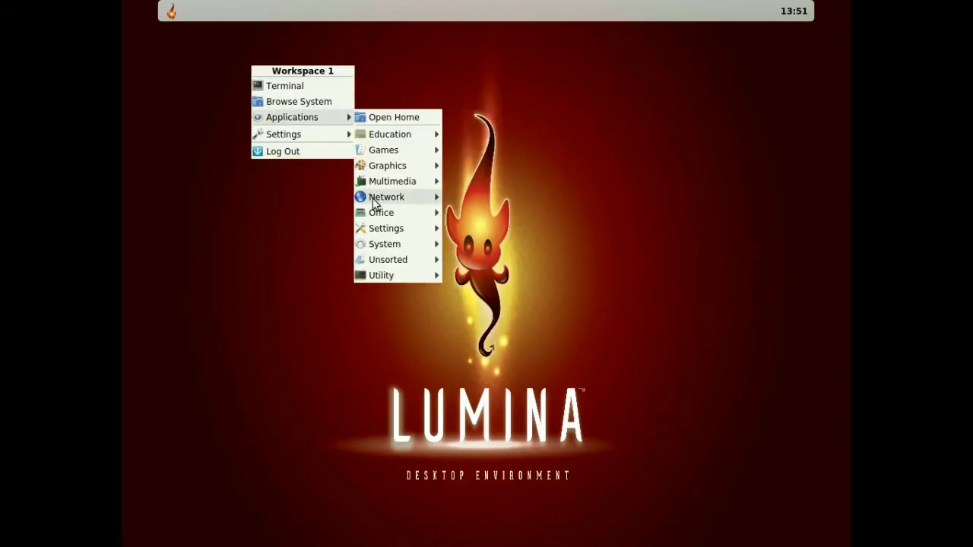
mouse_move(378, 217)
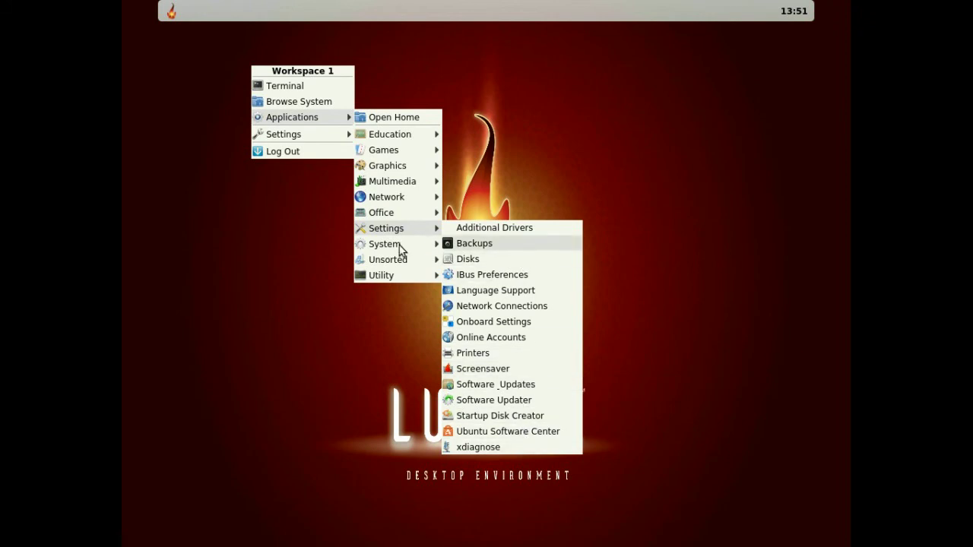
mouse_move(391, 249)
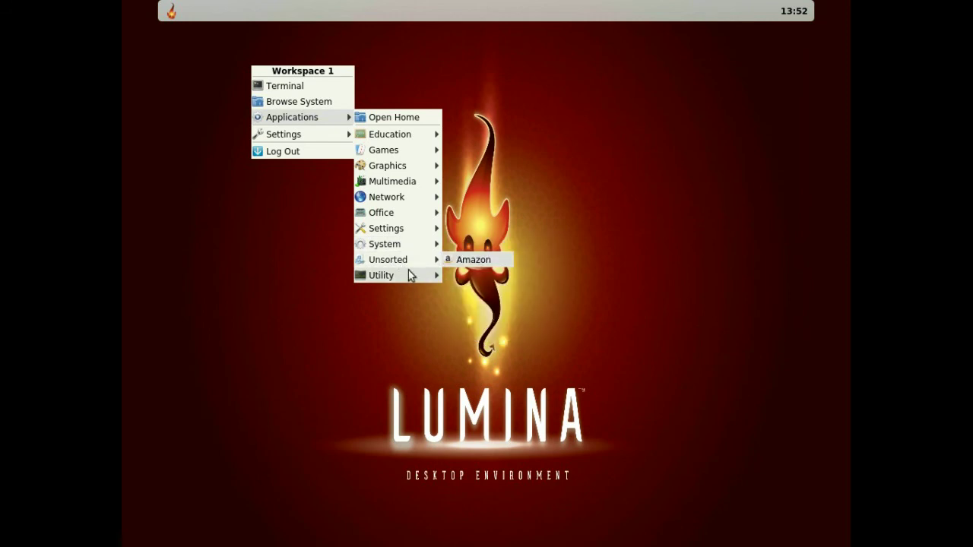
mouse_move(409, 275)
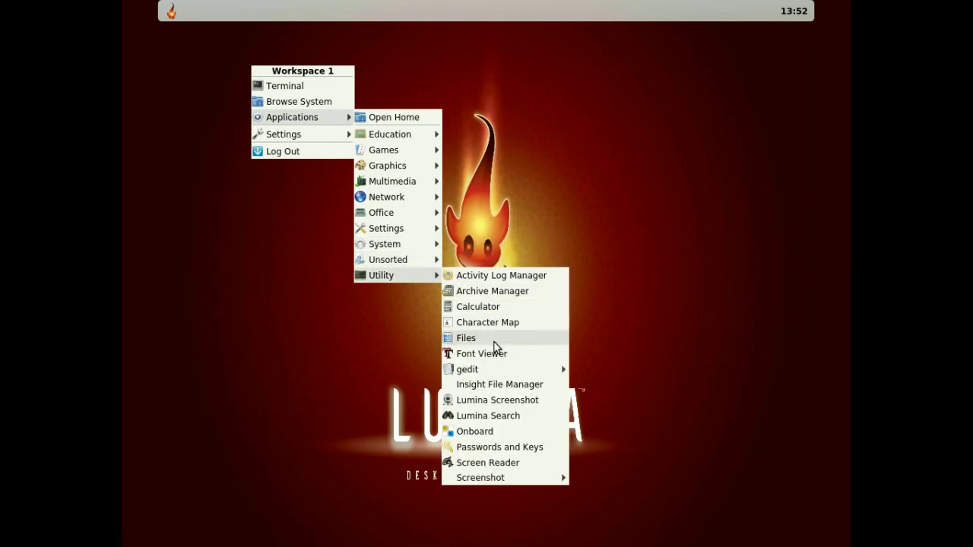
mouse_move(515, 482)
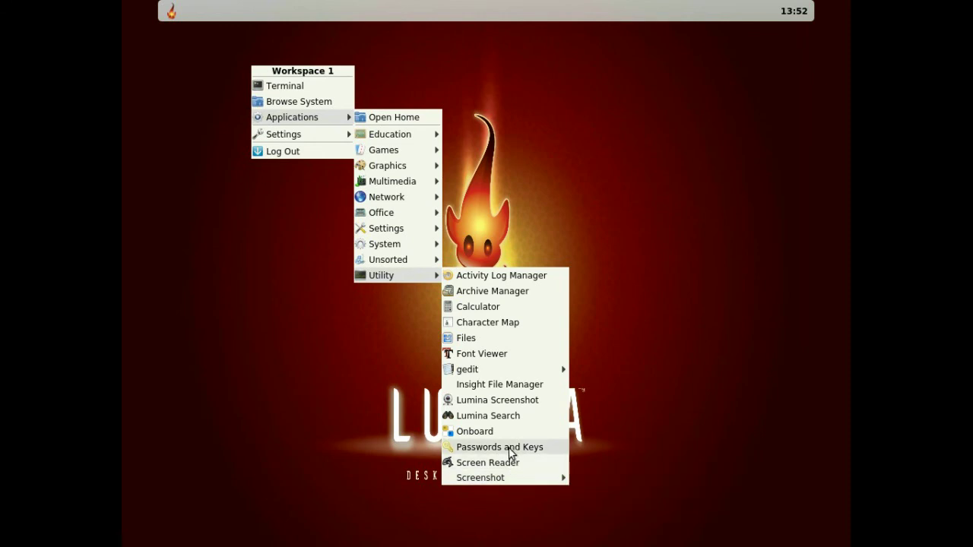
click(514, 401)
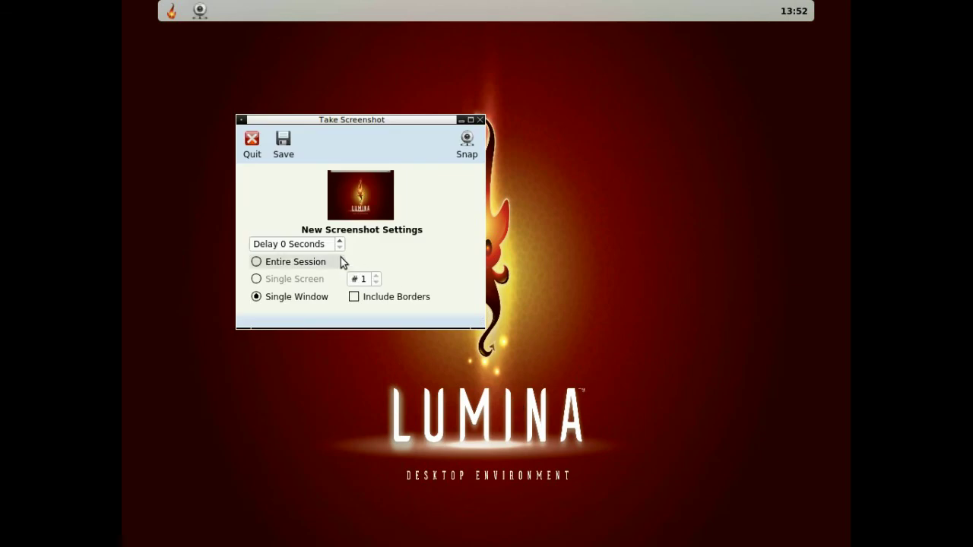
click(251, 143)
Step: Launch the gedit text editor from the Utility category of the desktop's applications
right_click(245, 133)
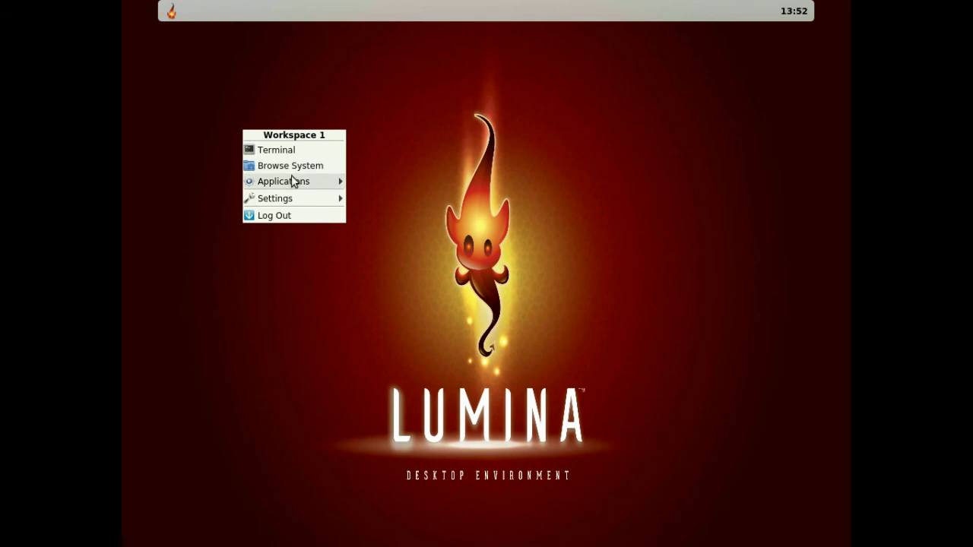
mouse_move(294, 181)
mouse_move(404, 342)
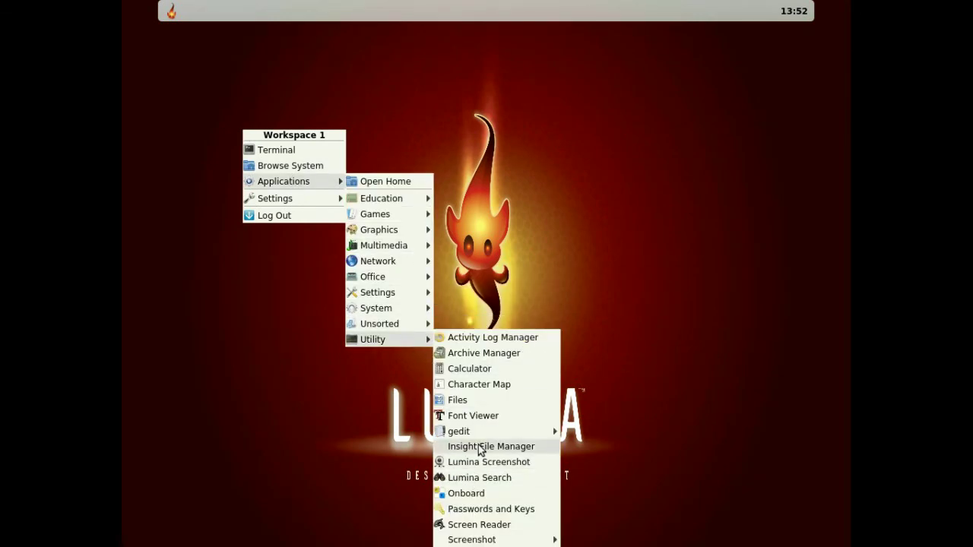
mouse_move(481, 437)
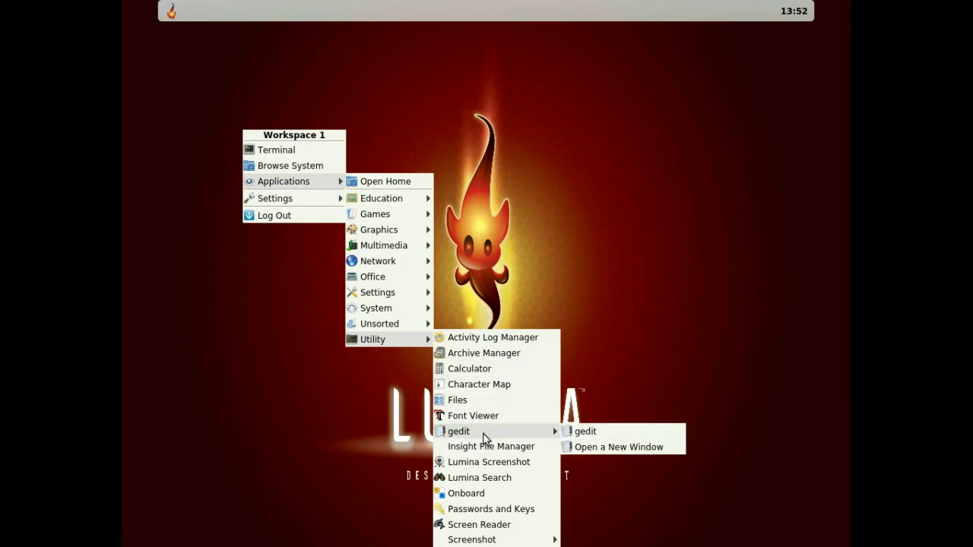
click(605, 433)
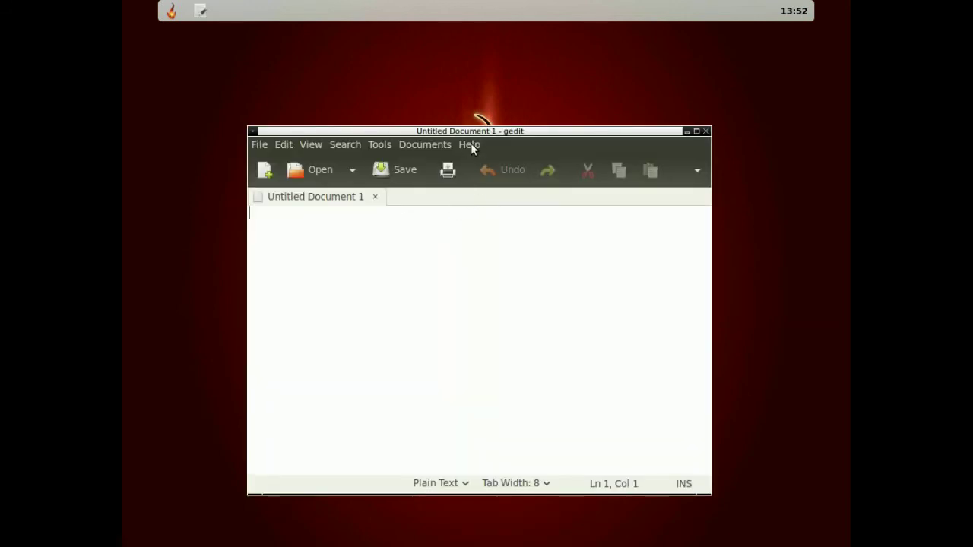
Step: Move the gedit window closer to the panel and close it through its taskbar entry's window options
drag(558, 132, 506, 71)
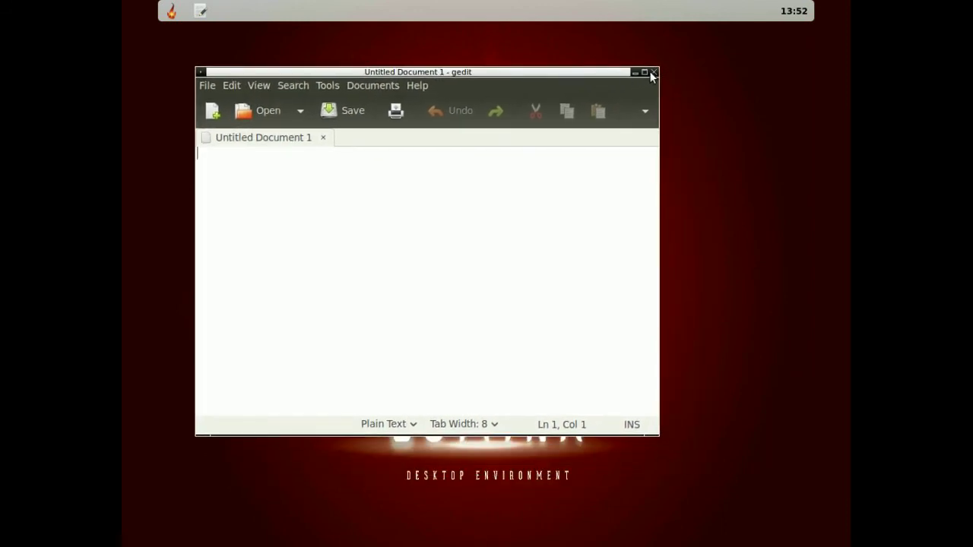
right_click(201, 12)
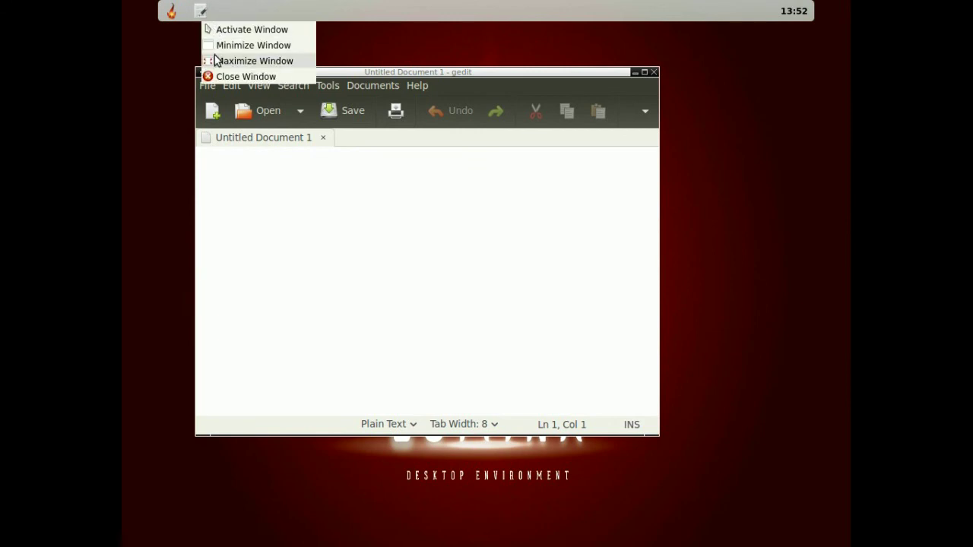
click(216, 79)
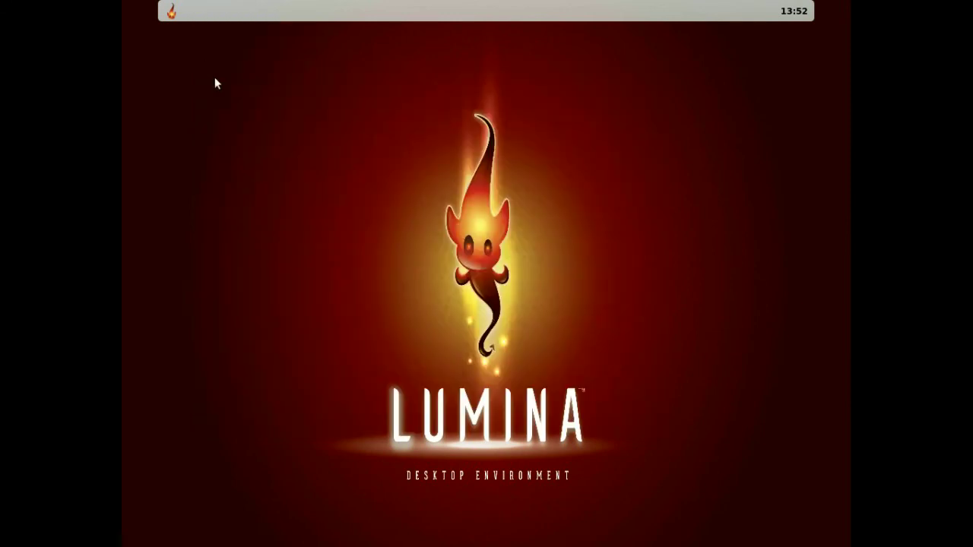